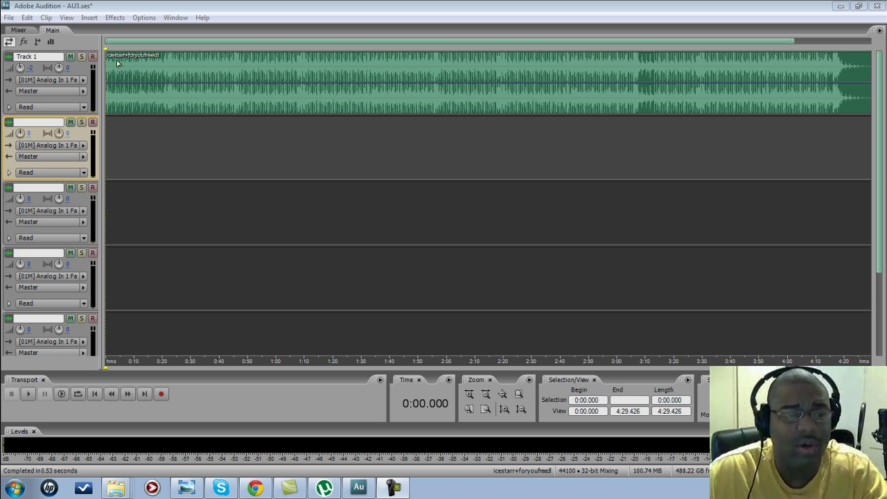
- Start saving the session under a new name and create a folder named "au3 tutorial video" inside AU3 TUT
{"action": "left_click", "coordinate": [9, 16]}
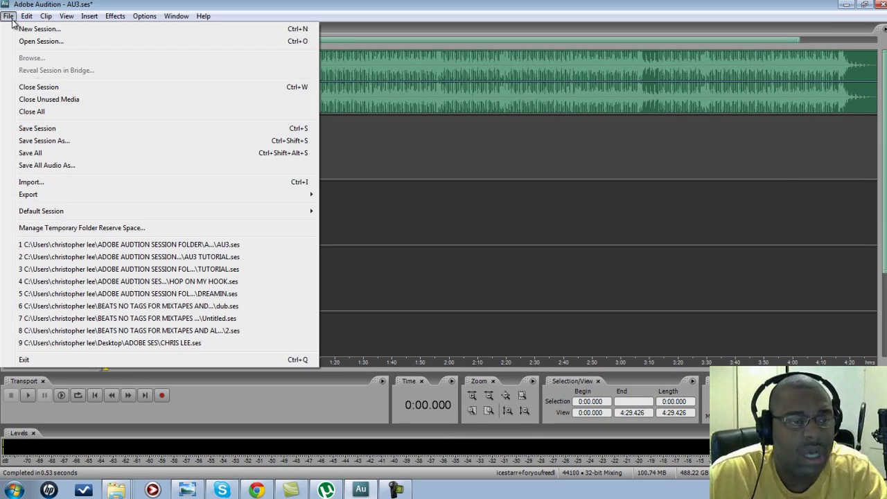
{"action": "left_click", "coordinate": [67, 141]}
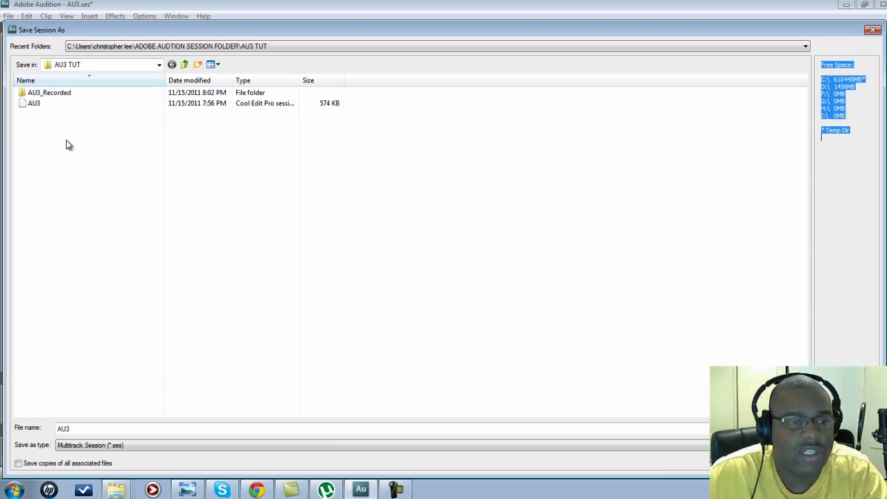
{"action": "left_click", "coordinate": [158, 65]}
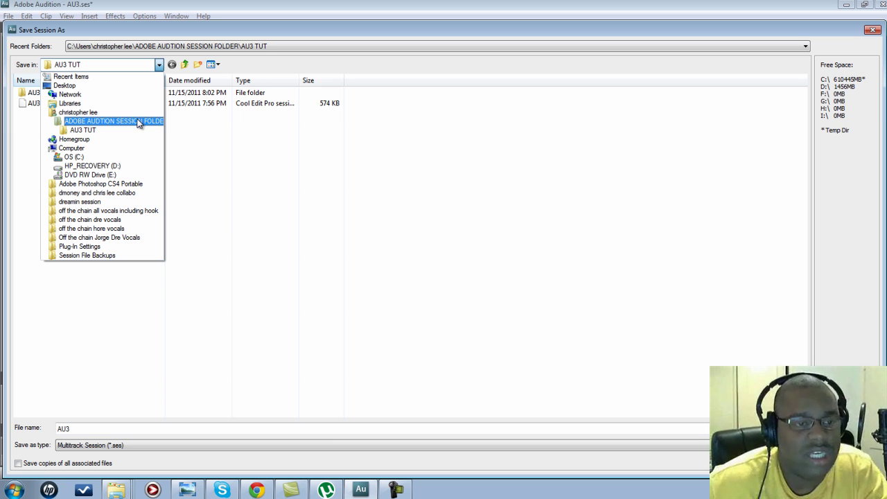
{"action": "left_click", "coordinate": [518, 31]}
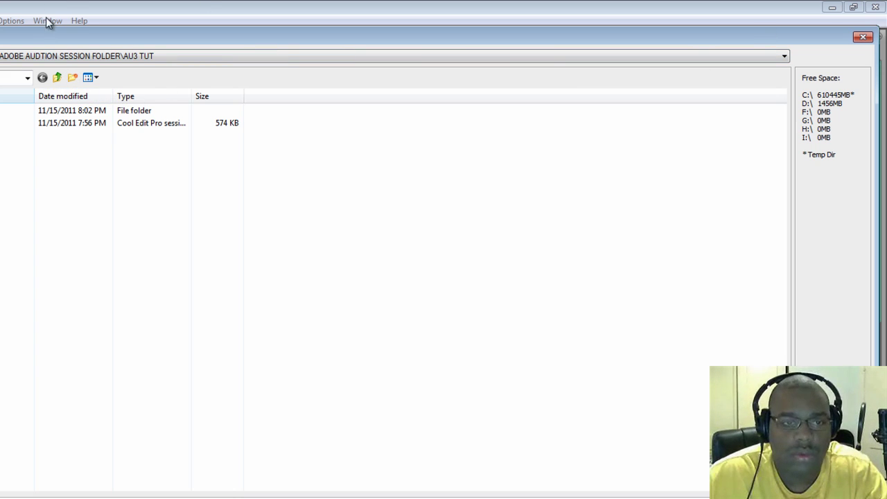
{"action": "left_click", "coordinate": [72, 78]}
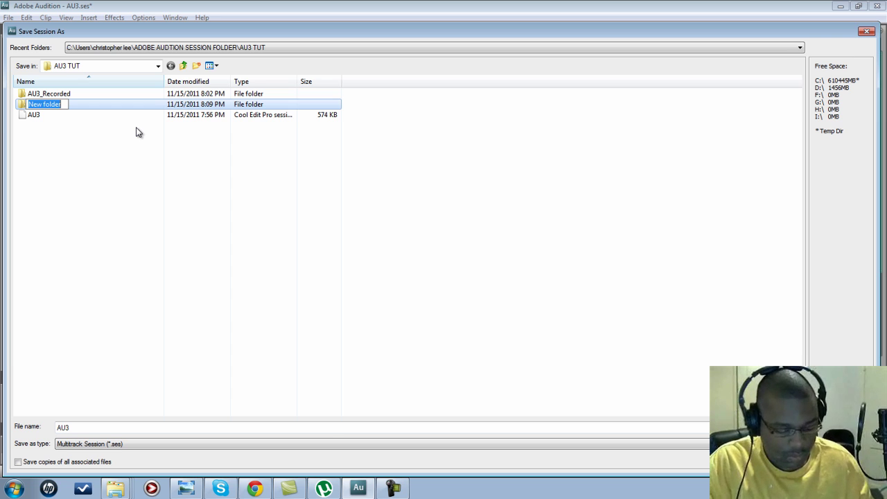
{"action": "type", "text": "au"}
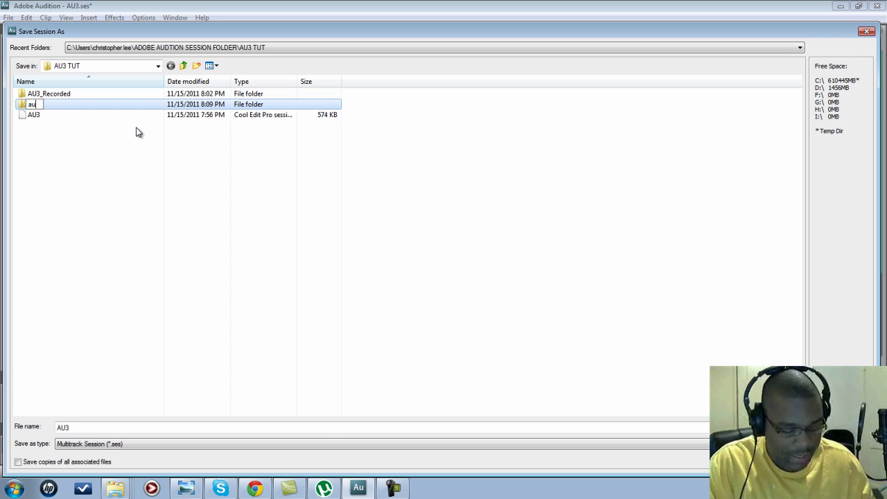
{"action": "type", "text": "3 tu"}
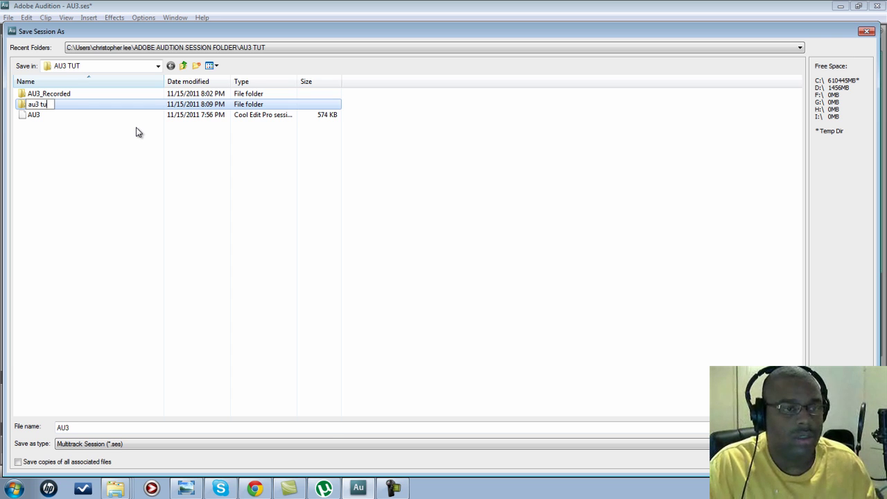
{"action": "type", "text": "torial video"}
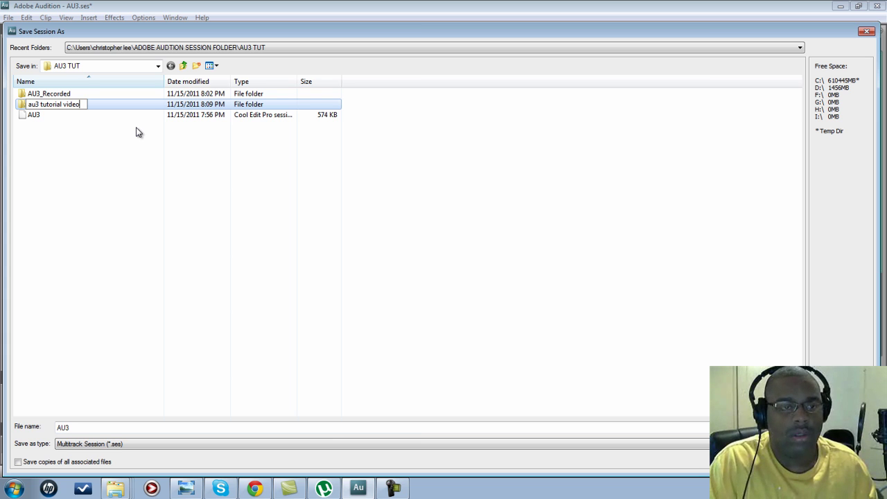
{"action": "key", "text": "Return"}
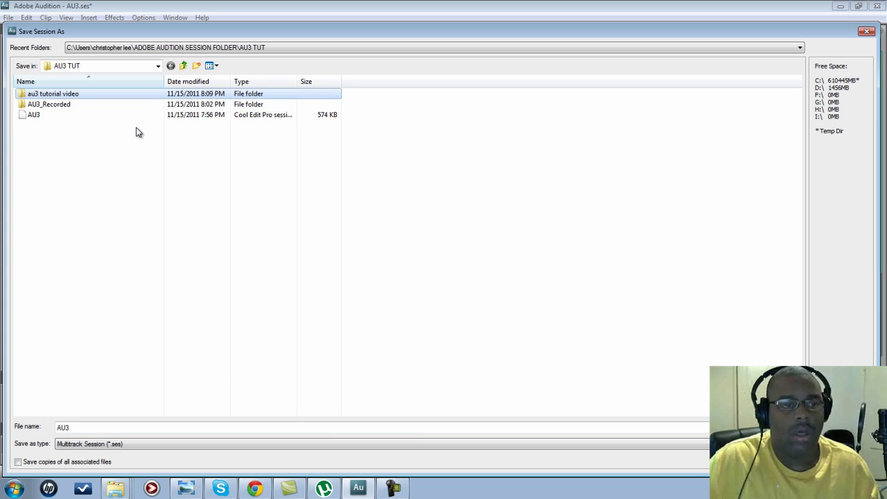
- Save the multitrack session as au3t in the "au3 tutorial video" folder
{"action": "double_click", "coordinate": [45, 97]}
{"action": "left_click", "coordinate": [116, 427]}
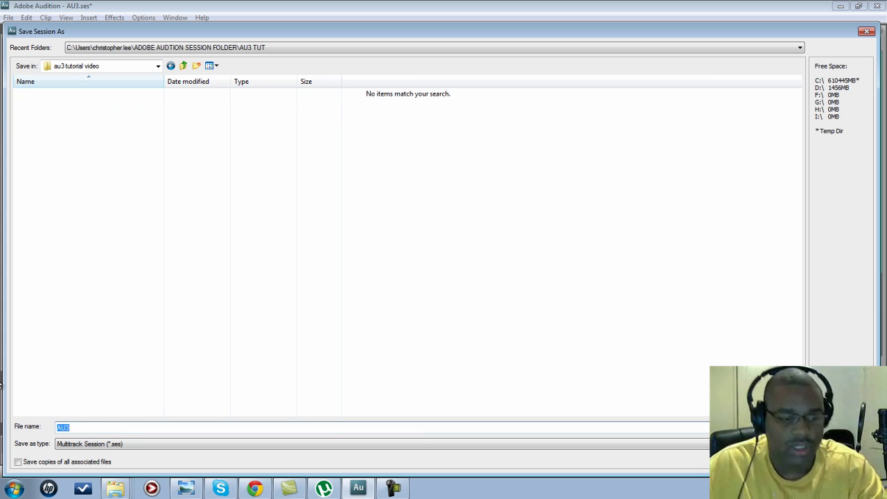
{"action": "type", "text": "a"}
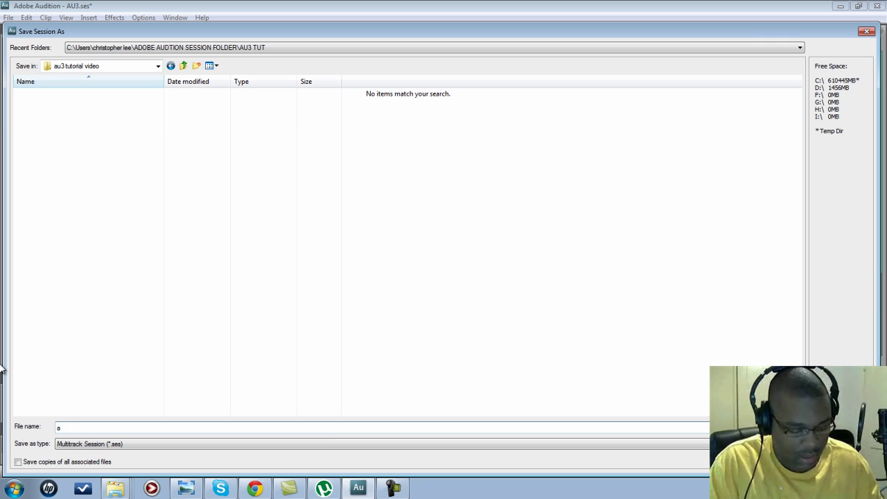
{"action": "type", "text": "u12"}
{"action": "key", "text": "BackSpace"}
{"action": "key", "text": "BackSpace"}
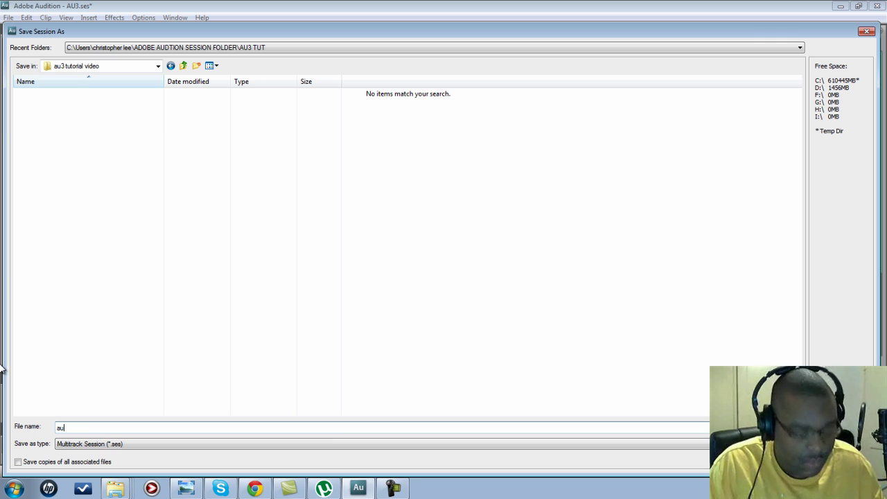
{"action": "type", "text": "3"}
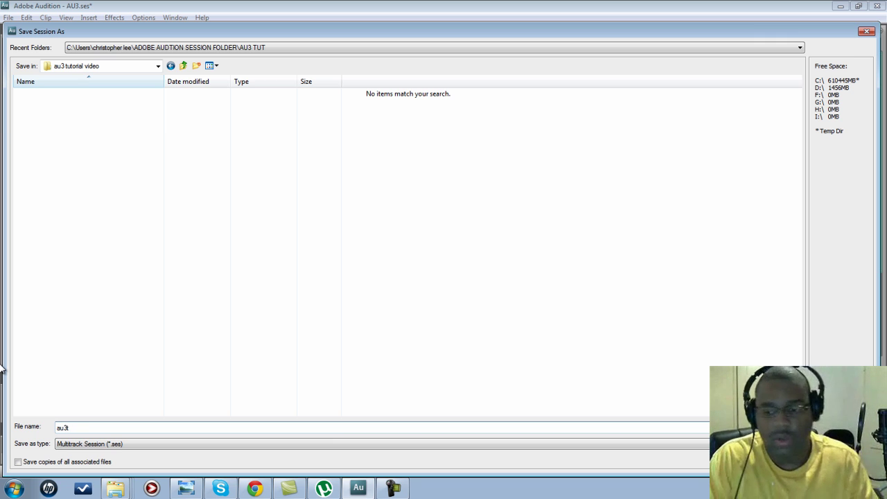
{"action": "type", "text": "t"}
{"action": "key", "text": "Return"}
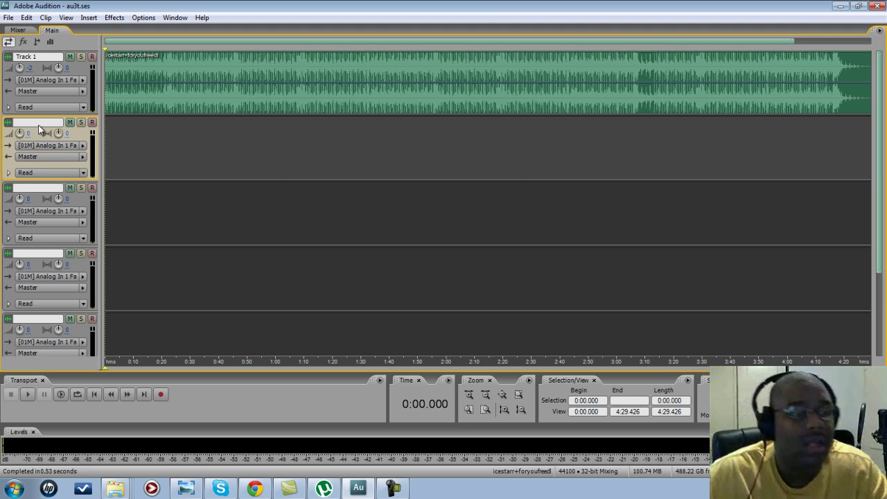
- Name the empty second track MONEY 1
{"action": "left_click", "coordinate": [38, 123]}
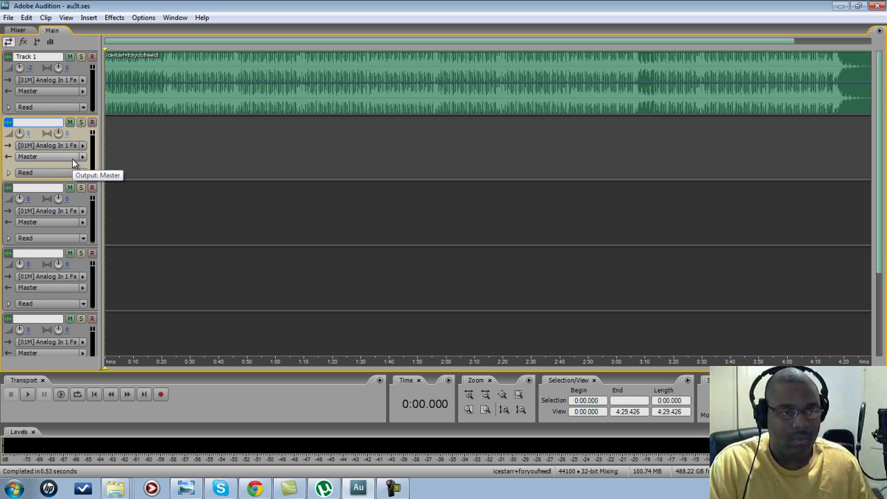
{"action": "type", "text": "I"}
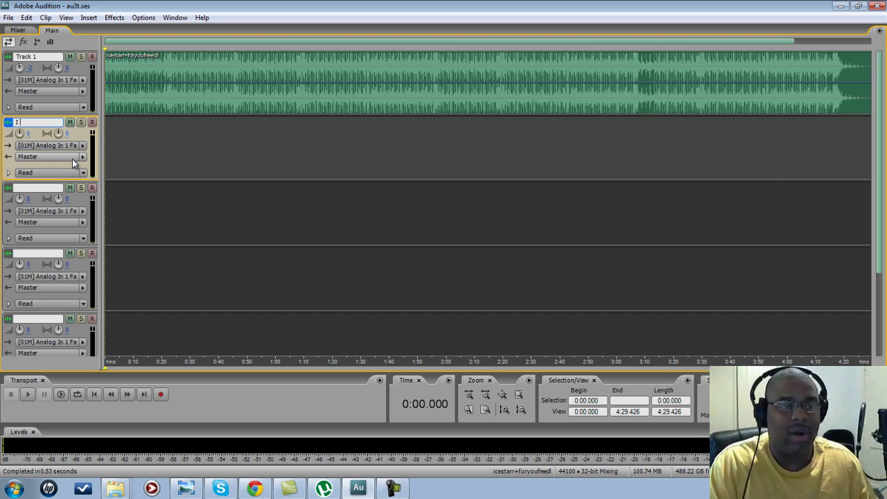
{"action": "type", "text": " MONE"}
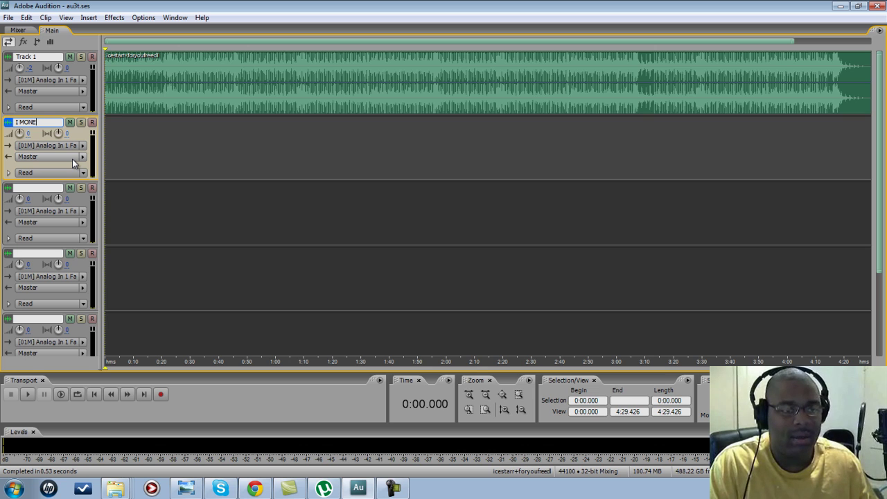
{"action": "key", "text": "BackSpace"}
{"action": "key", "text": "BackSpace"}
{"action": "key", "text": "BackSpace"}
{"action": "key", "text": "BackSpace"}
{"action": "key", "text": "BackSpace"}
{"action": "key", "text": "BackSpace"}
{"action": "type", "text": "MON"}
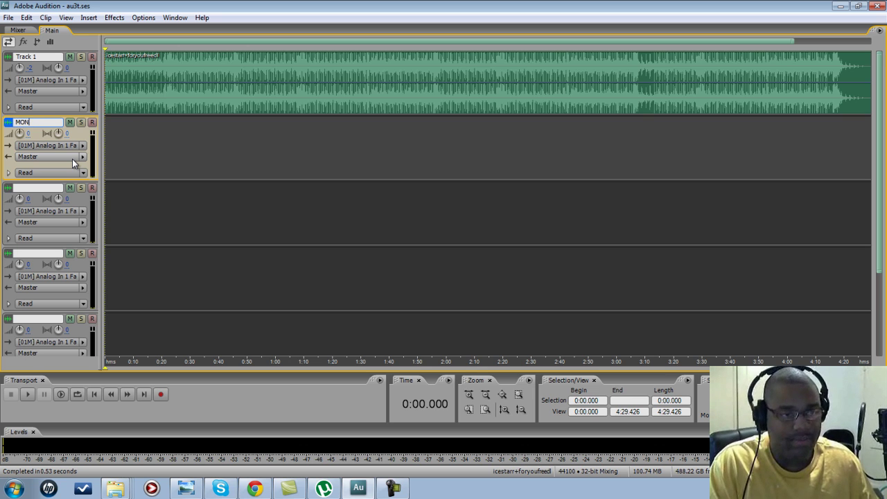
{"action": "type", "text": "EY"}
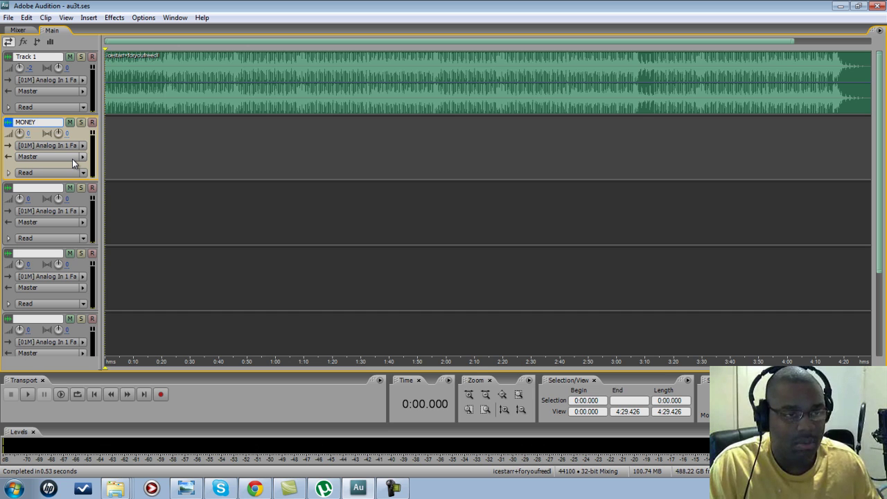
{"action": "type", "text": " 1"}
{"action": "key", "text": "Return"}
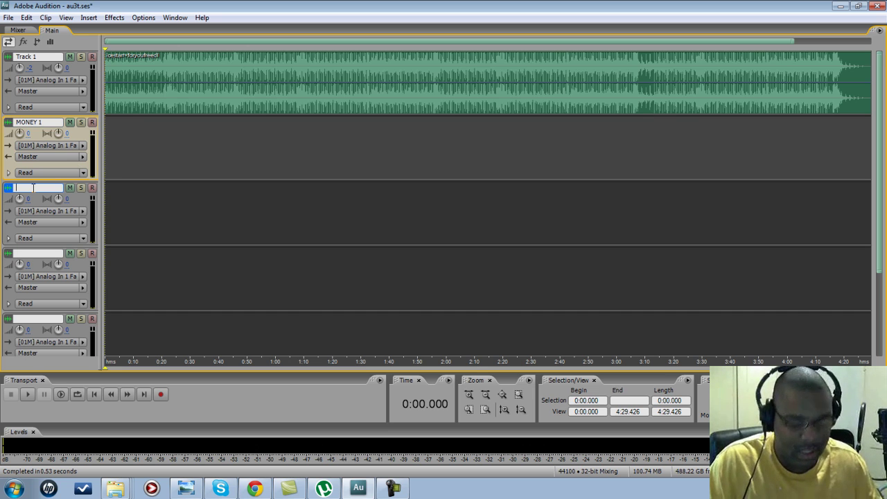
- Name the three tracks below MONEY 1 as MONEY 2, MONEY 3 and MONEY 4
{"action": "type", "text": "MONEY 3"}
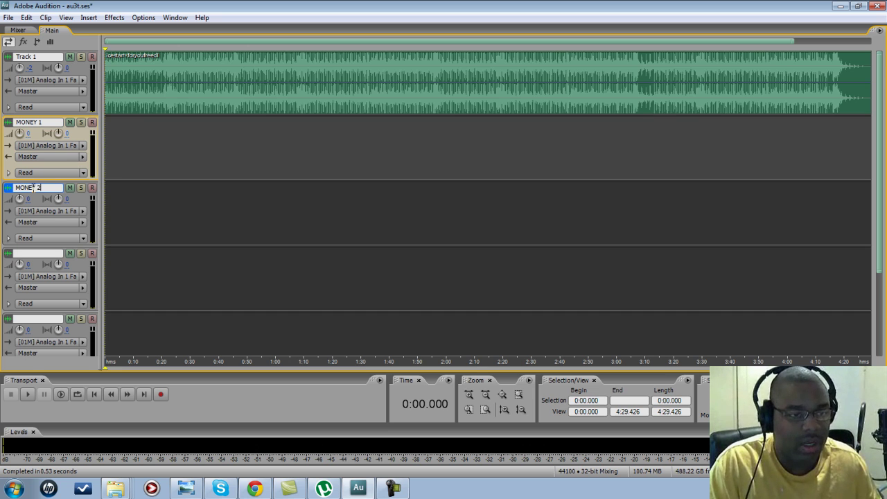
{"action": "key", "text": "Return"}
{"action": "left_click", "coordinate": [37, 253]}
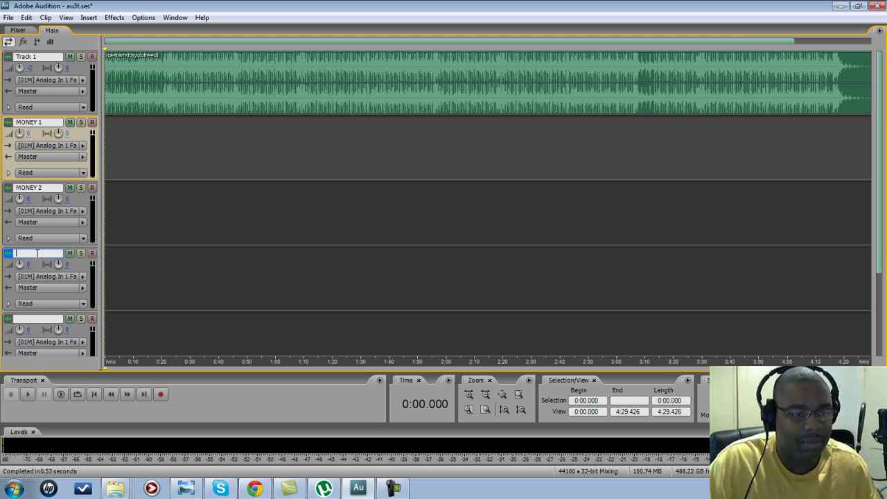
{"action": "type", "text": "MONEY 3"}
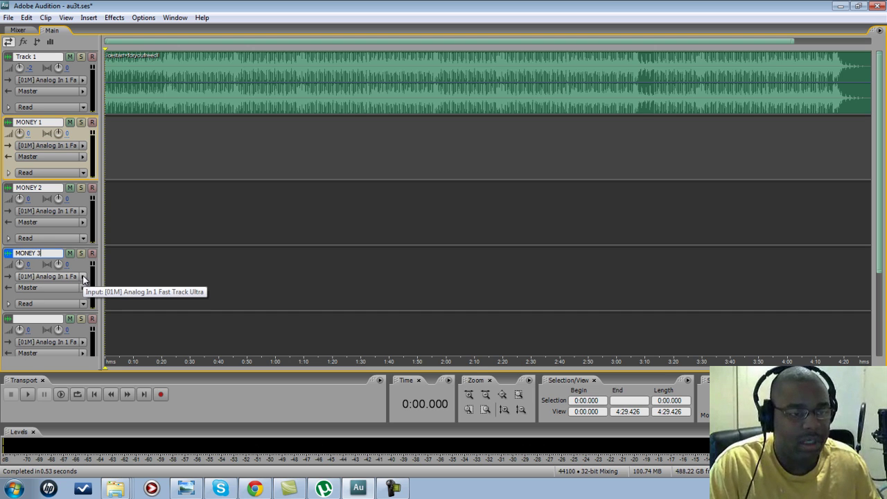
{"action": "key", "text": "Return"}
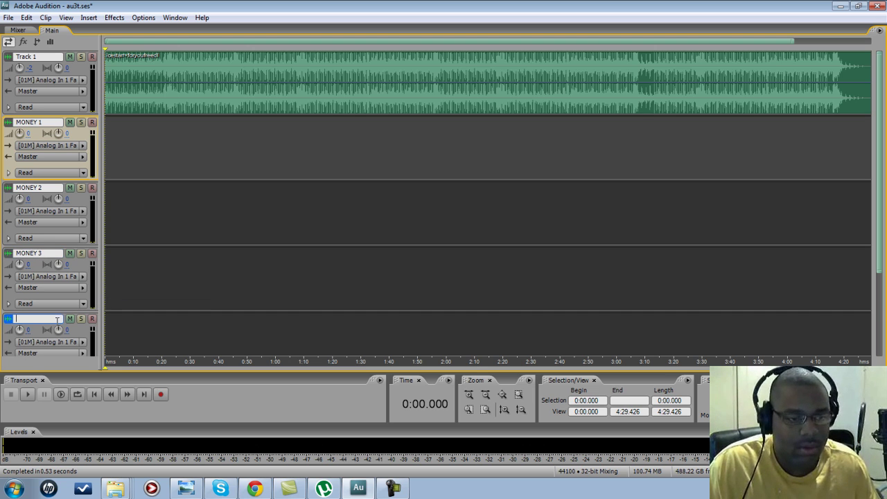
{"action": "left_click", "coordinate": [58, 319]}
{"action": "type", "text": "MONEY"}
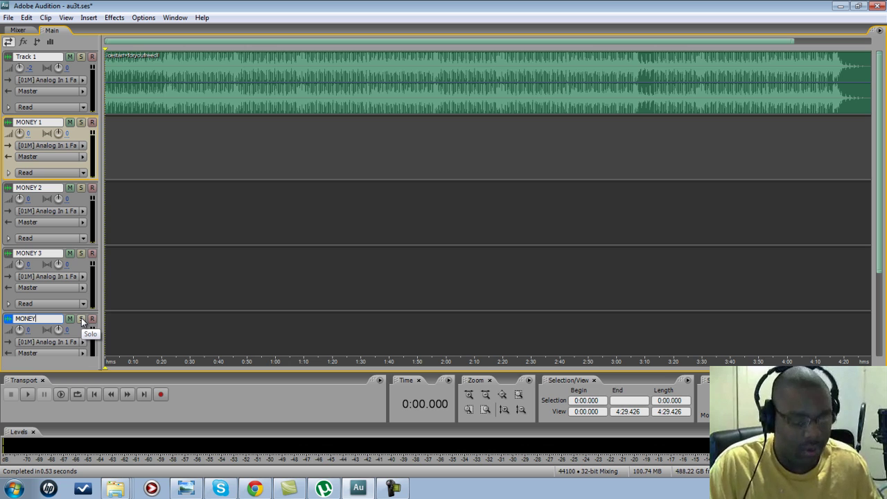
{"action": "type", "text": " 4"}
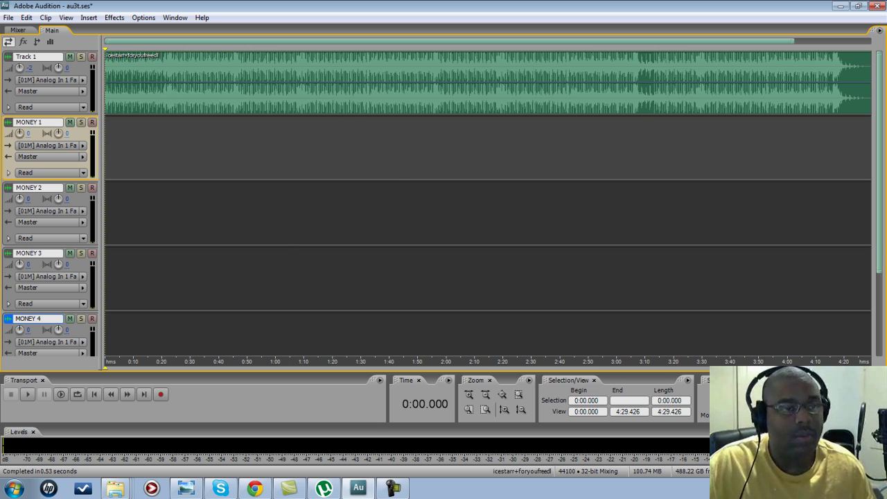
- In the mixer, enable the EQ on MONEY 1 and MONEY 2 and set both tracks' band 2 frequency to 3000 Hz
{"action": "left_click", "coordinate": [18, 30]}
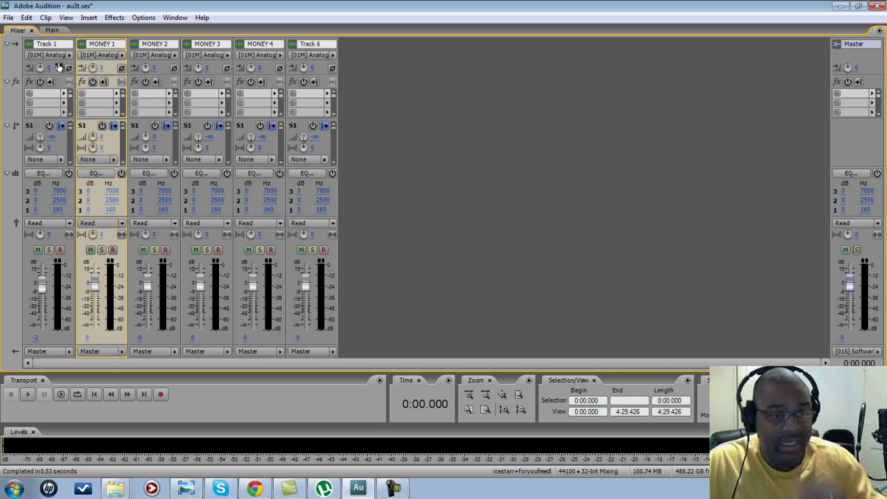
{"action": "left_click", "coordinate": [122, 174]}
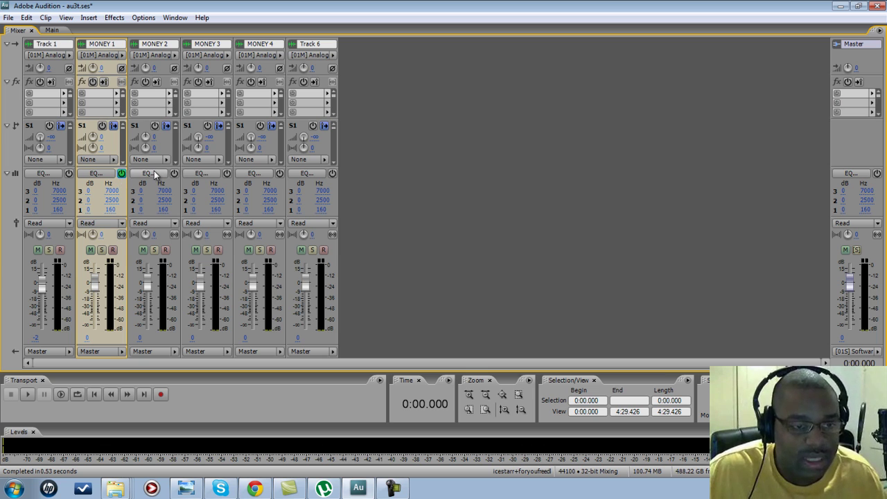
{"action": "left_click", "coordinate": [174, 173]}
{"action": "left_click", "coordinate": [109, 200]}
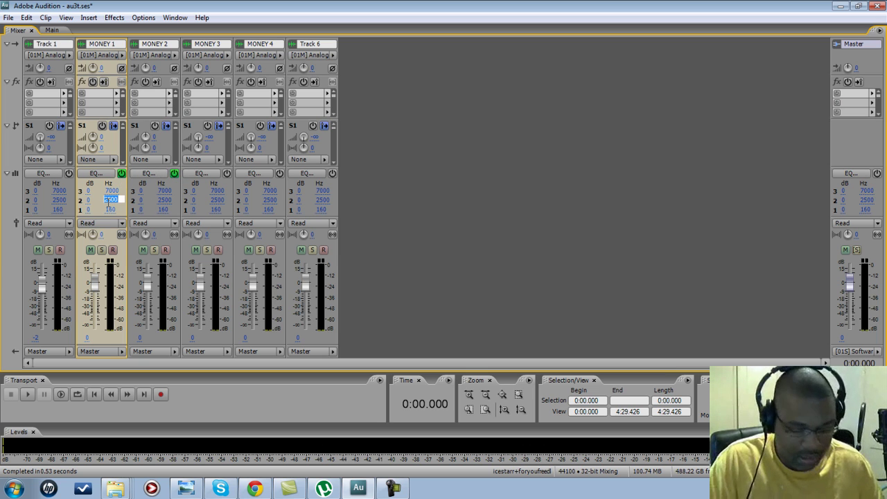
{"action": "type", "text": "3000"}
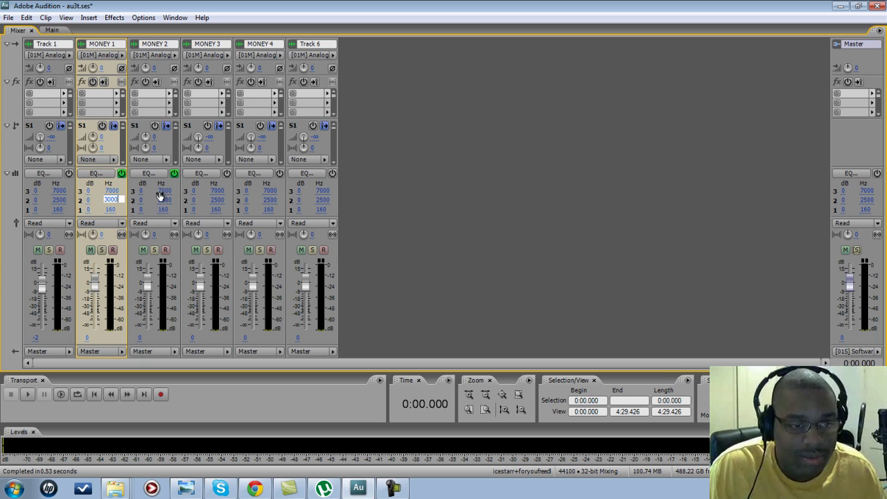
{"action": "left_click", "coordinate": [161, 199]}
{"action": "type", "text": "3000"}
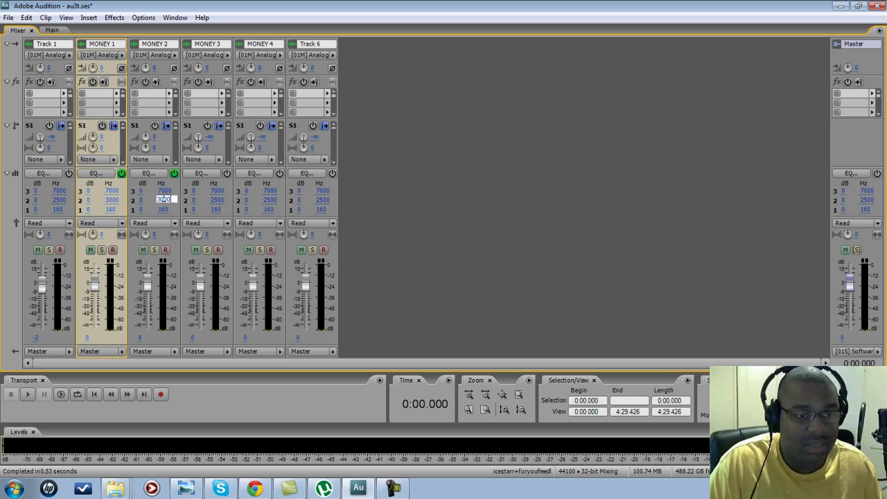
- On MONEY 1 and MONEY 2, set the EQ band 3 gain to 10 dB and the band 1 gain to -10 dB
{"action": "left_click", "coordinate": [88, 191]}
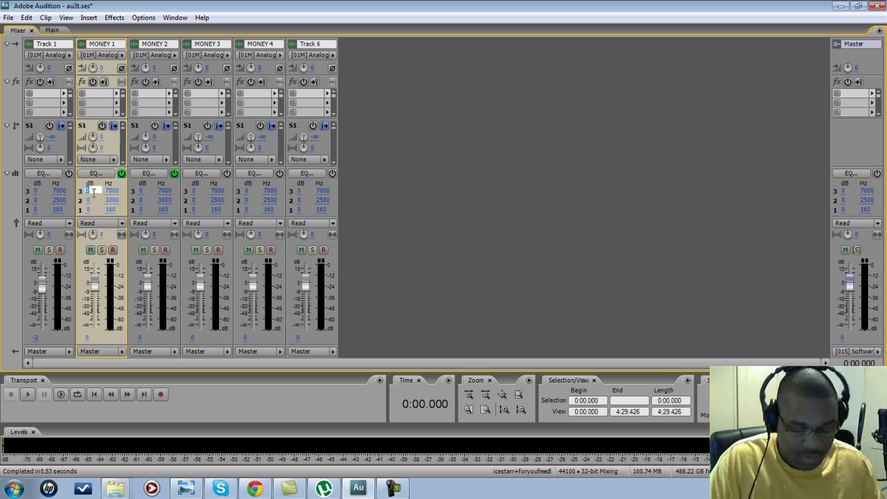
{"action": "type", "text": "10"}
{"action": "left_click", "coordinate": [142, 191]}
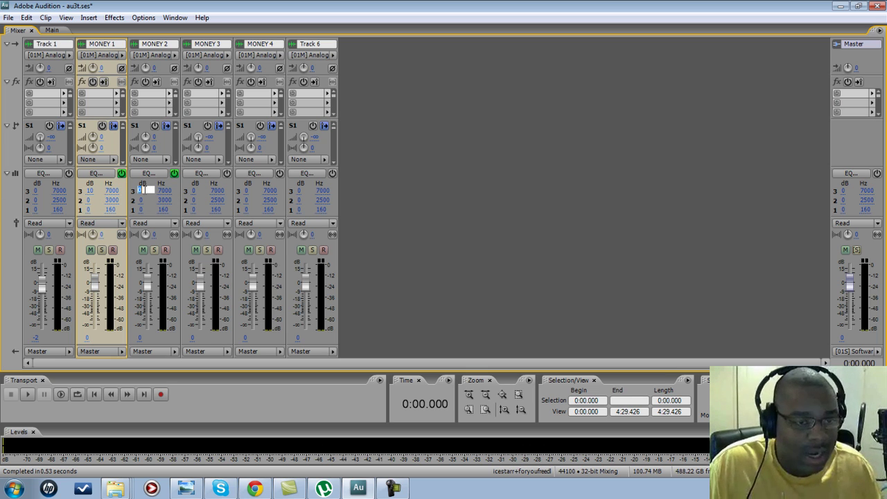
{"action": "type", "text": "10"}
{"action": "left_click", "coordinate": [143, 208]}
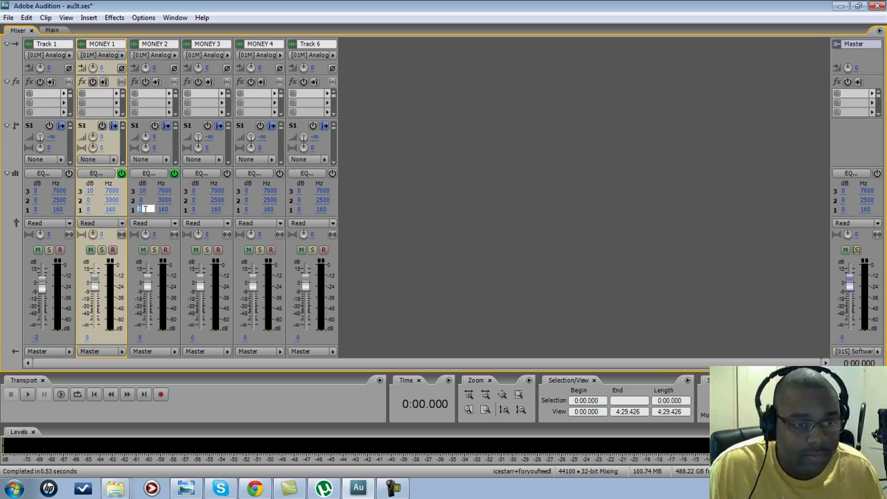
{"action": "type", "text": "-10"}
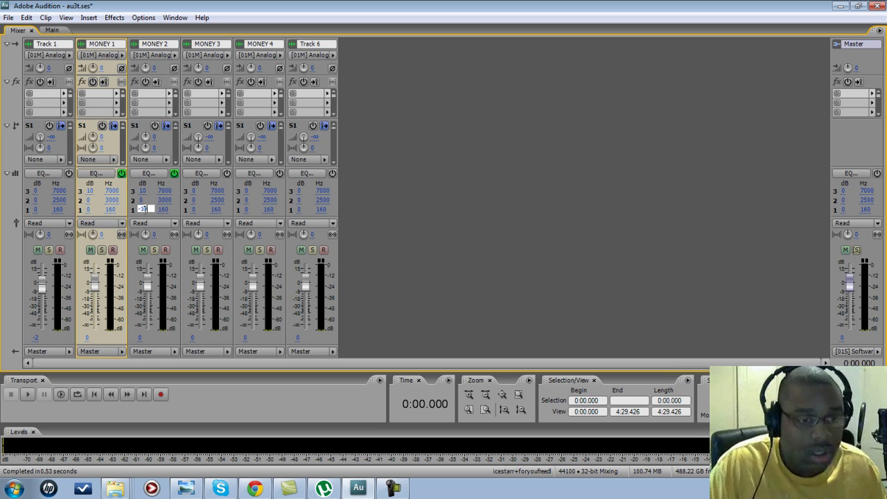
{"action": "left_click", "coordinate": [87, 208]}
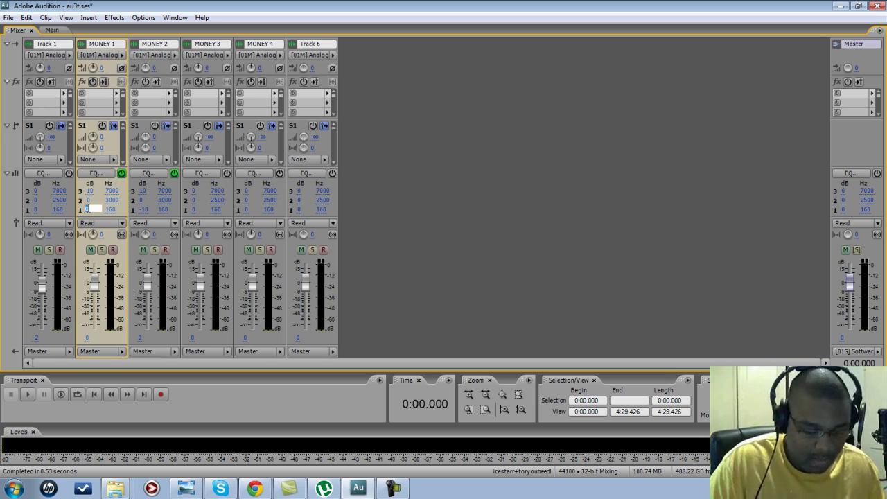
{"action": "type", "text": "-10"}
- Set the EQ band 2 gain to 3 dB on both MONEY 1 and MONEY 2
{"action": "left_click", "coordinate": [88, 200]}
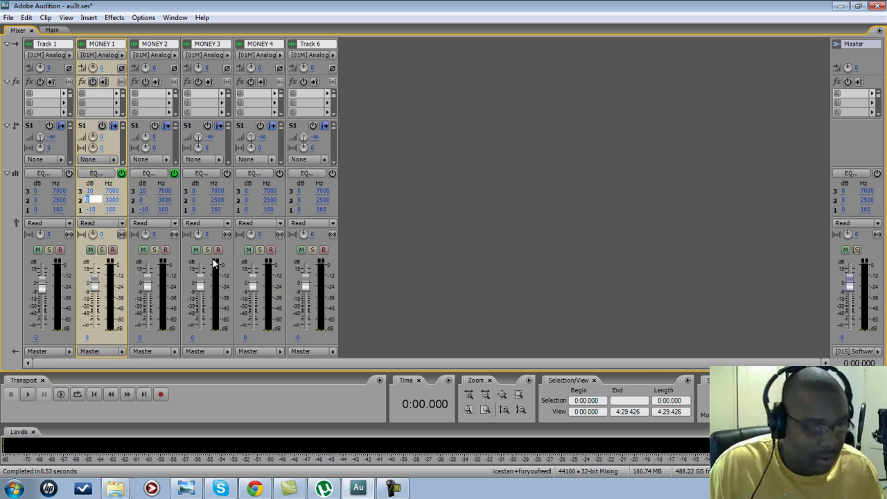
{"action": "type", "text": "3"}
{"action": "left_click", "coordinate": [138, 199]}
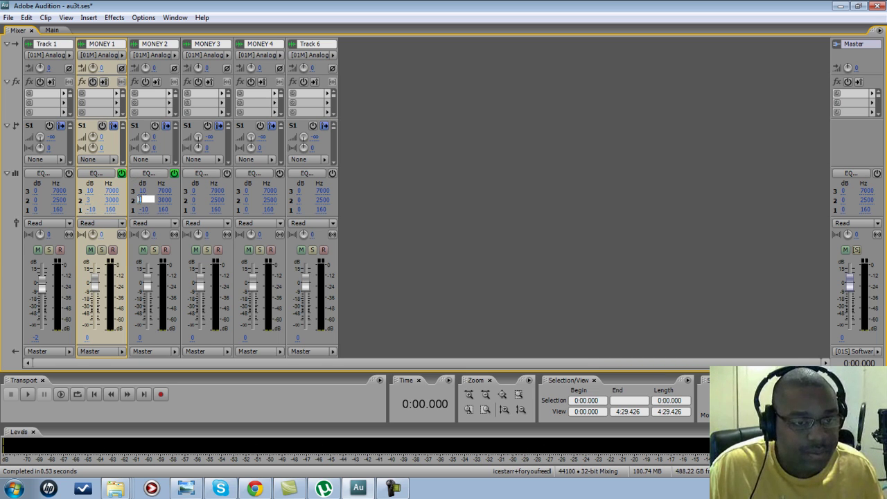
{"action": "type", "text": "3"}
{"action": "left_click", "coordinate": [399, 194]}
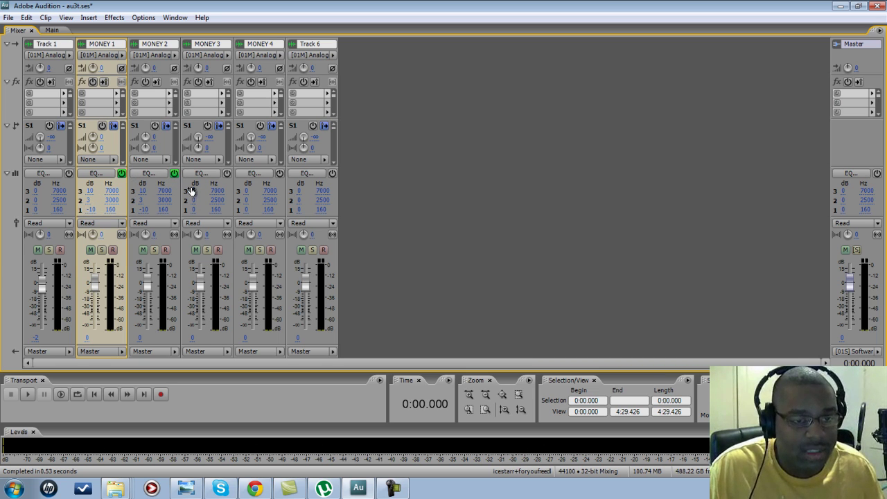
- On MONEY 3 and MONEY 4, set the EQ band 3 gain to 10 dB and the band 1 gain to -10 dB
{"action": "left_click", "coordinate": [191, 191]}
{"action": "type", "text": "10"}
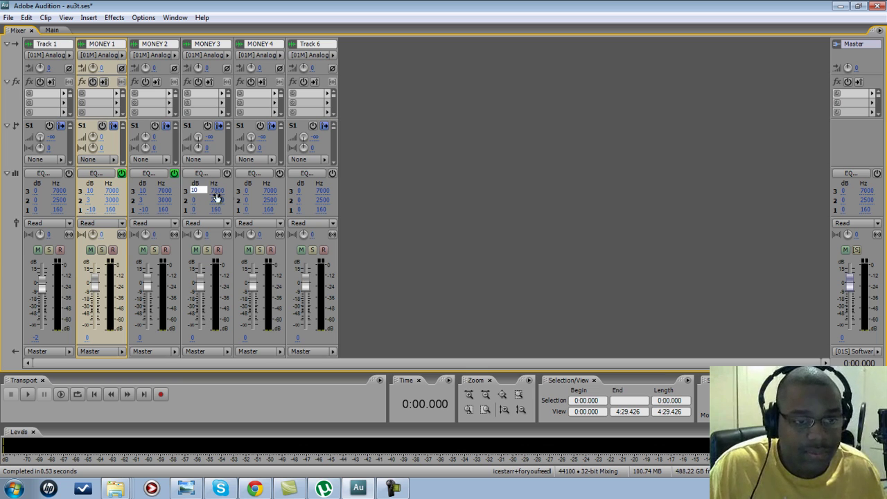
{"action": "left_click", "coordinate": [247, 191]}
{"action": "type", "text": "10"}
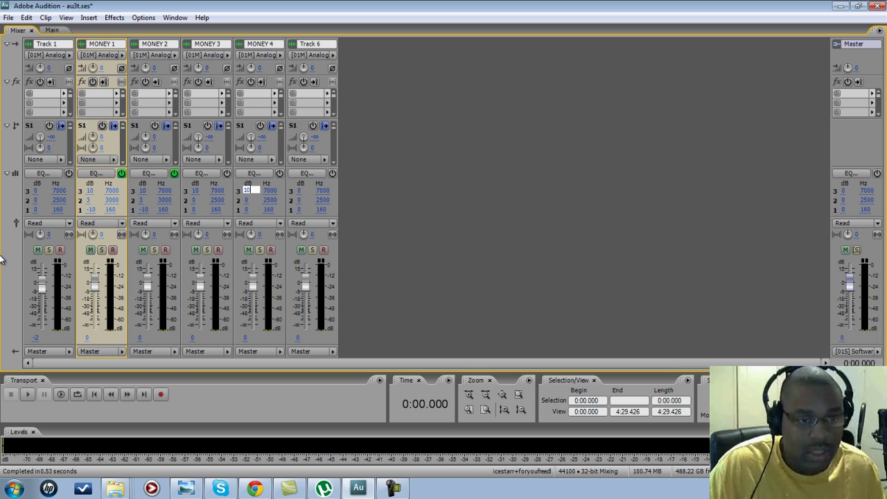
{"action": "left_click", "coordinate": [194, 209]}
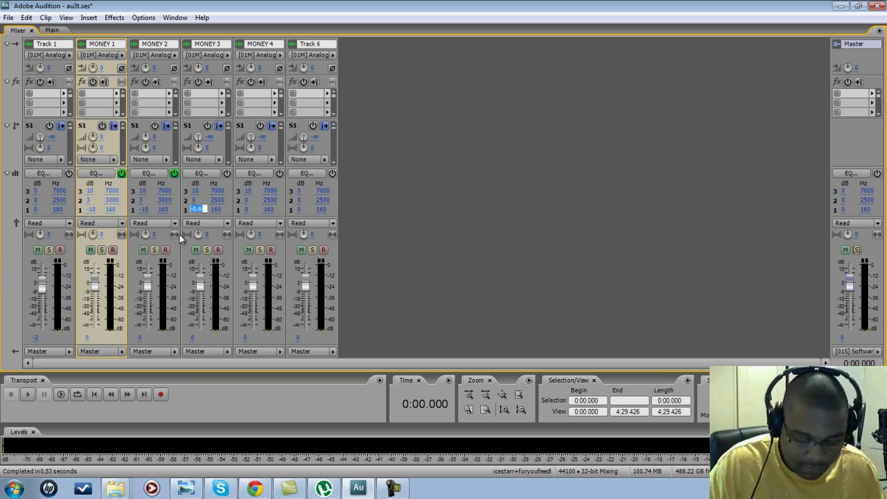
{"action": "type", "text": "-10"}
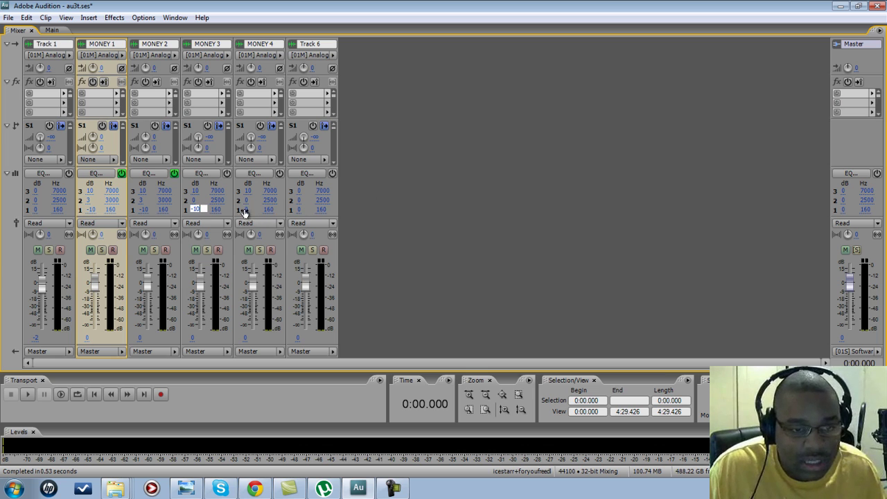
{"action": "left_click", "coordinate": [245, 210]}
{"action": "type", "text": "-10"}
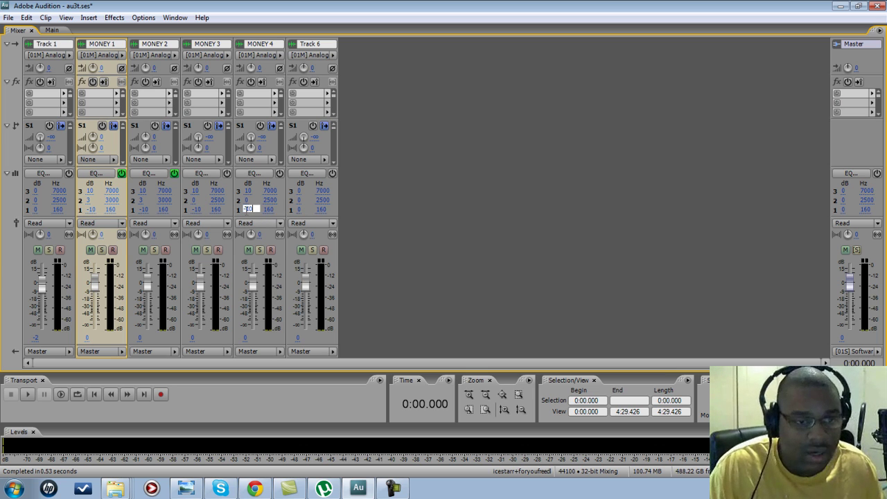
{"action": "key", "text": "Return"}
- On MONEY 3 and MONEY 4, set EQ band 2 to a 3 dB gain at 3000 Hz
{"action": "left_click", "coordinate": [247, 200]}
{"action": "type", "text": "3"}
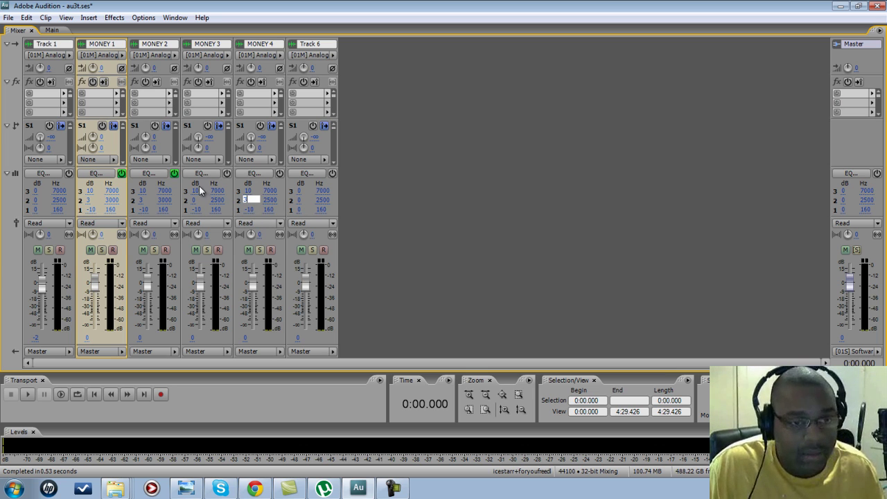
{"action": "key", "text": "Return"}
{"action": "left_click", "coordinate": [199, 200]}
{"action": "type", "text": "3"}
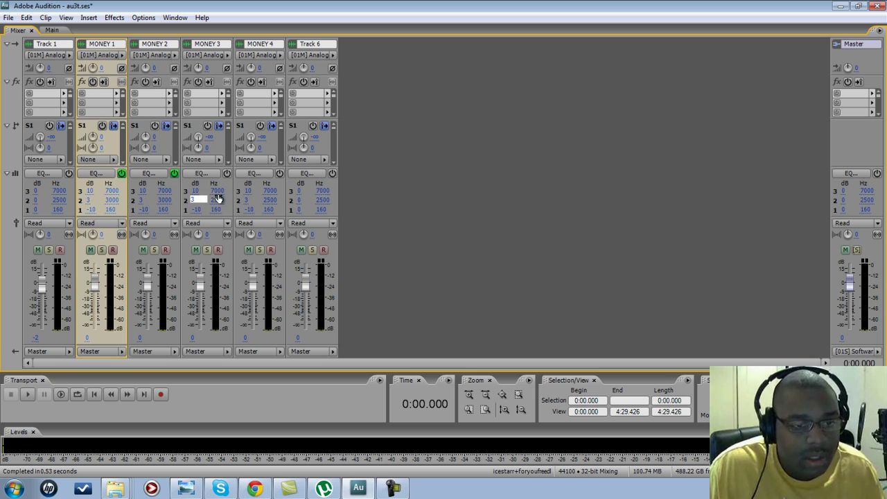
{"action": "left_click", "coordinate": [217, 200]}
{"action": "type", "text": "3000"}
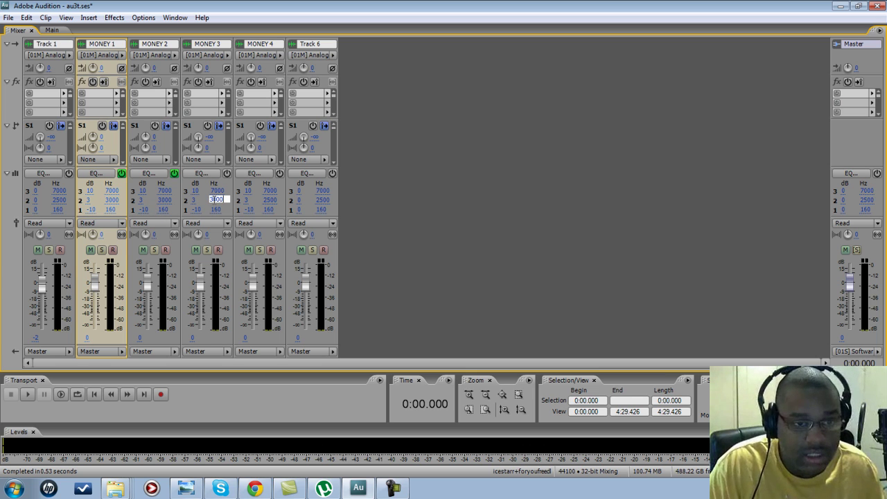
{"action": "left_click", "coordinate": [269, 200]}
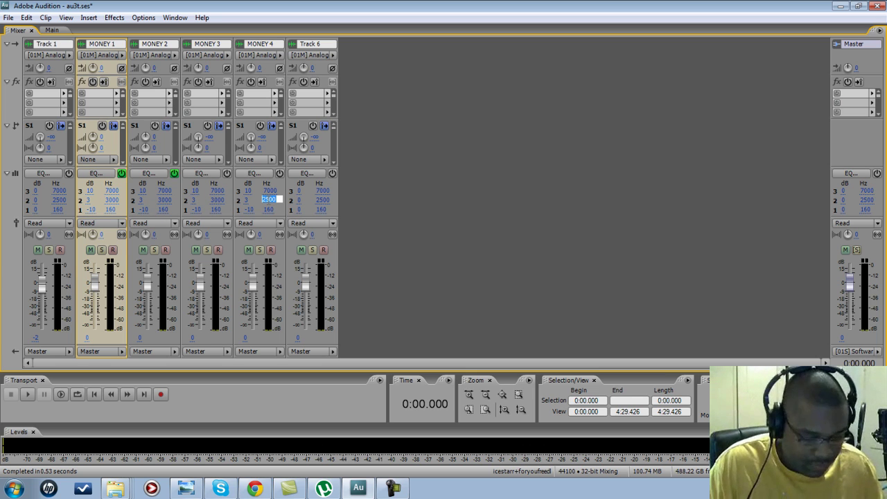
{"action": "type", "text": "3000"}
{"action": "left_click", "coordinate": [482, 213]}
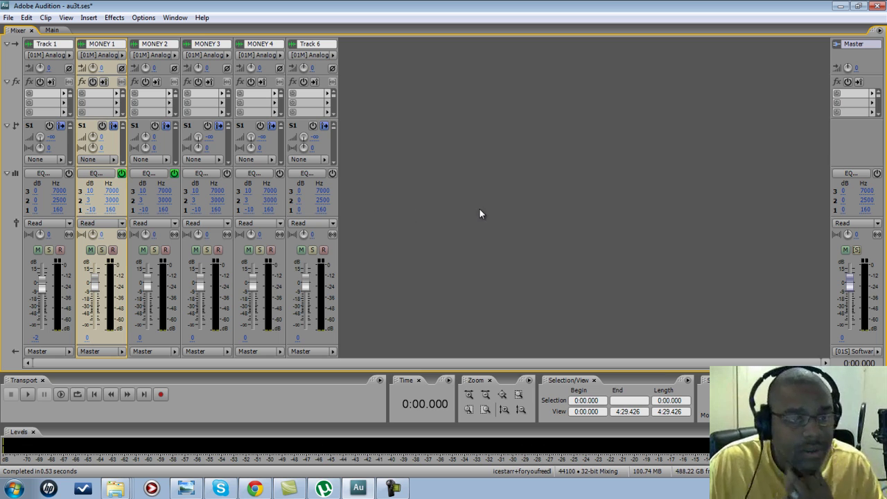
- Insert a bus track after Track 6 and name it REV
{"action": "left_click", "coordinate": [89, 18]}
{"action": "left_click", "coordinate": [293, 46]}
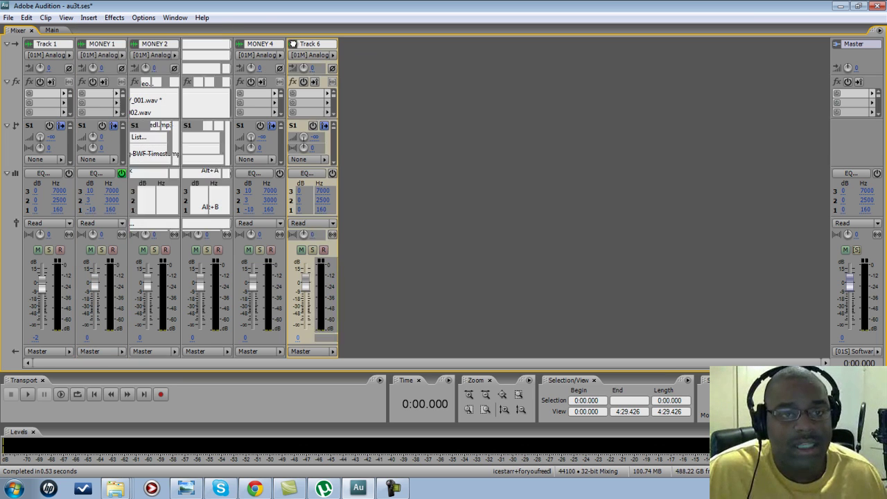
{"action": "left_click", "coordinate": [88, 18]}
{"action": "mouse_move", "coordinate": [67, 18]}
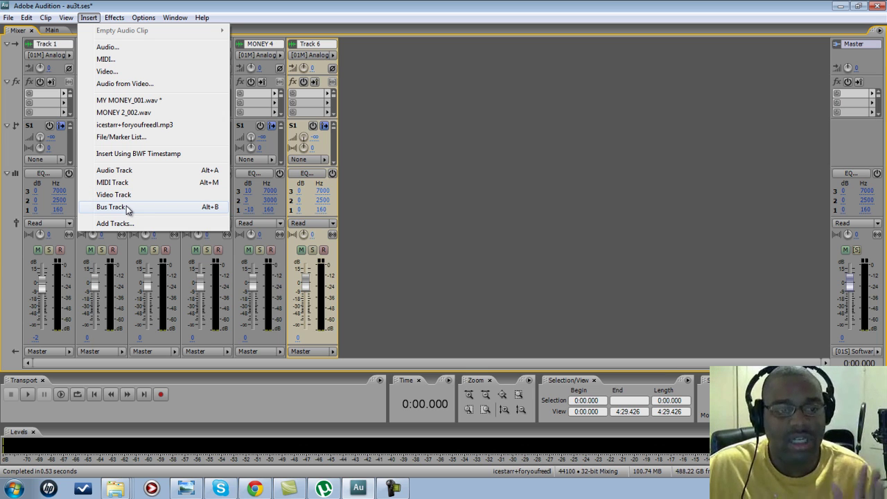
{"action": "left_click", "coordinate": [125, 206]}
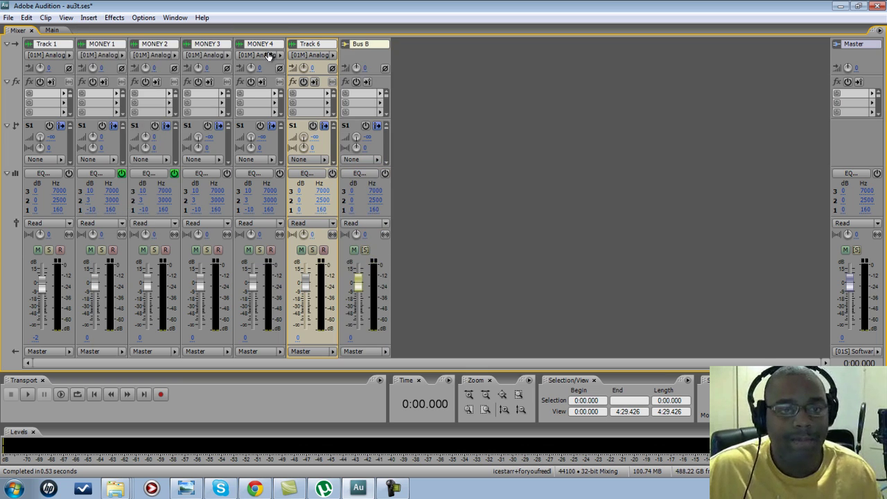
{"action": "left_click", "coordinate": [361, 46]}
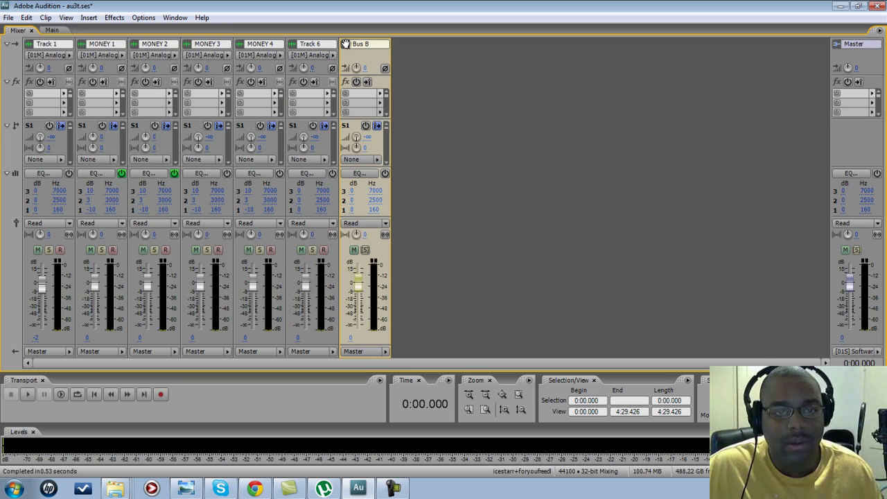
{"action": "left_click", "coordinate": [369, 45]}
{"action": "type", "text": "REV"}
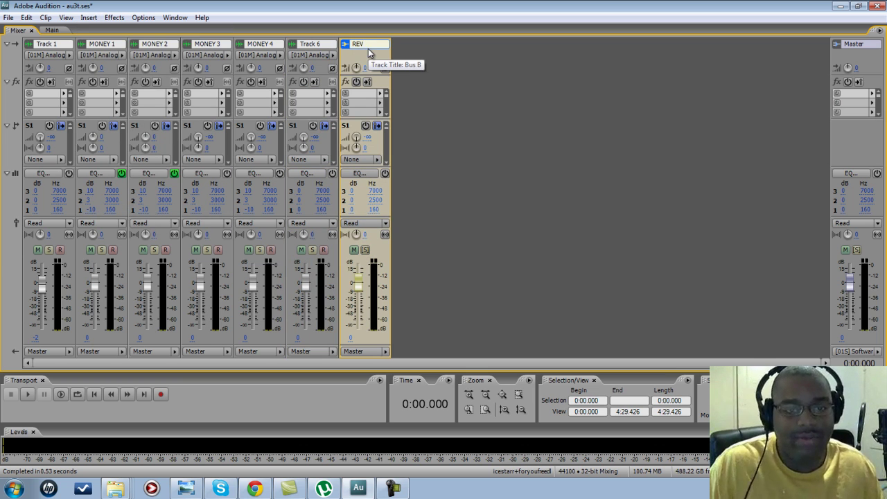
{"action": "key", "text": "Return"}
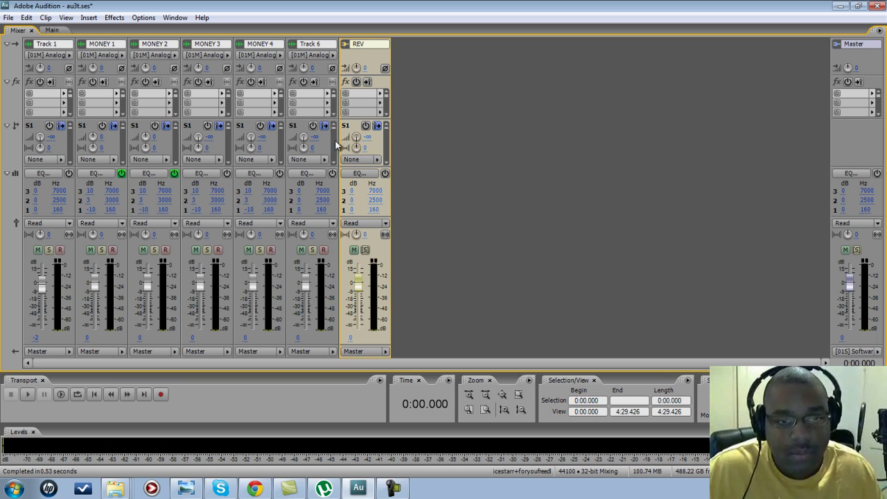
- Add the Studio Reverb effect to the first effect slot of the REV bus
{"action": "left_click", "coordinate": [379, 94]}
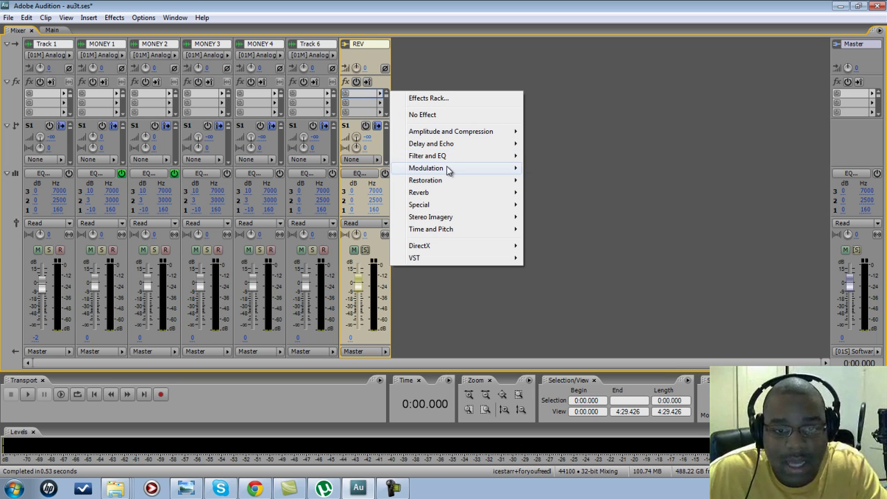
{"action": "mouse_move", "coordinate": [446, 198]}
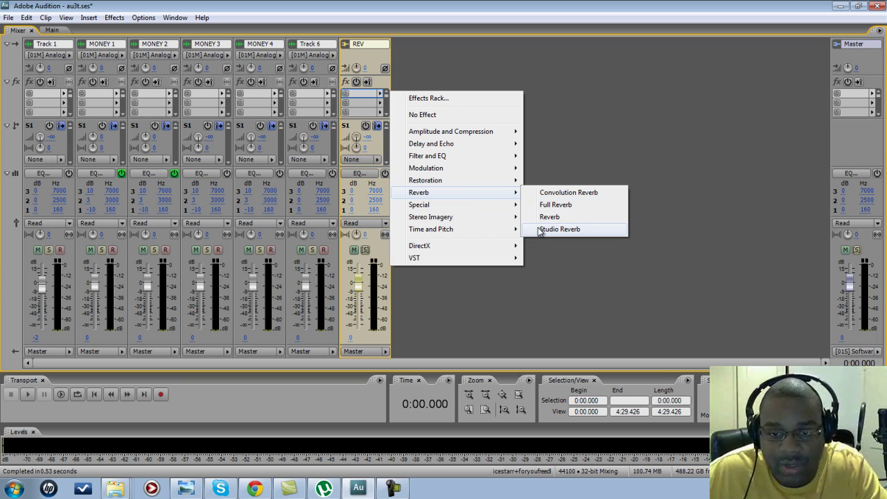
{"action": "left_click", "coordinate": [539, 228]}
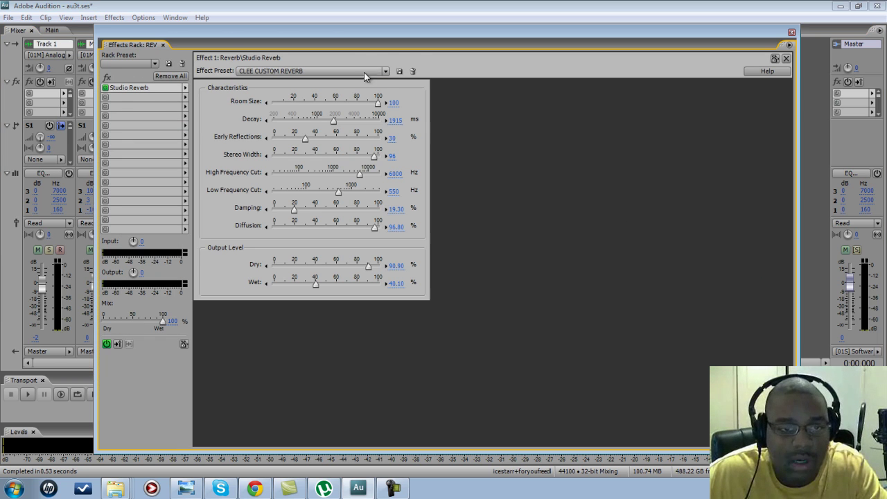
- Look through the Studio Reverb effect presets and the rack presets, and close the REV effects rack
{"action": "left_click", "coordinate": [385, 72]}
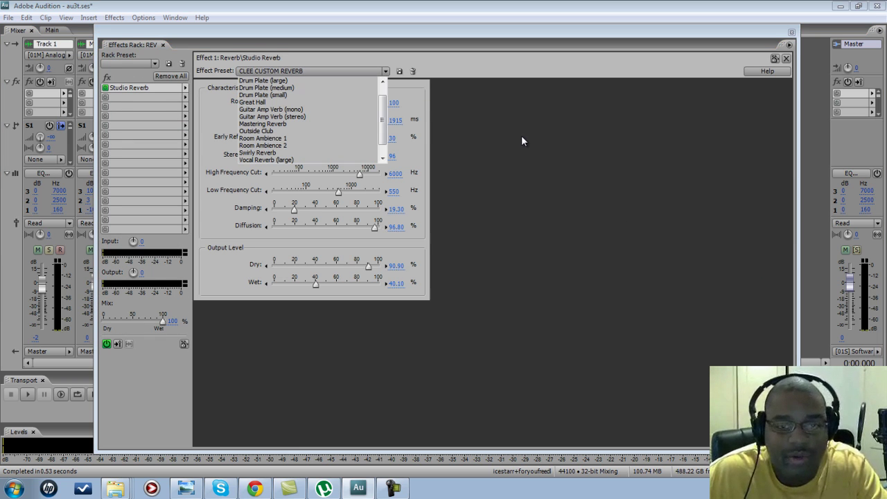
{"action": "left_click", "coordinate": [457, 256]}
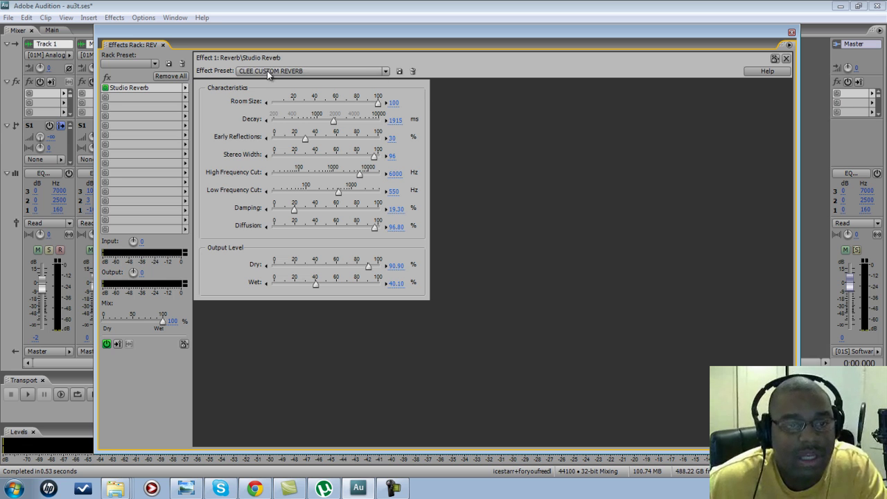
{"action": "left_click", "coordinate": [156, 63]}
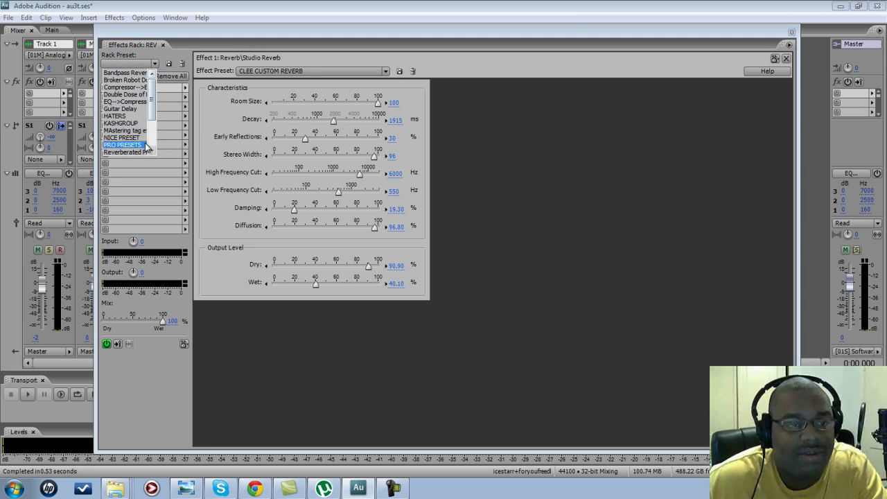
{"action": "left_click", "coordinate": [655, 161]}
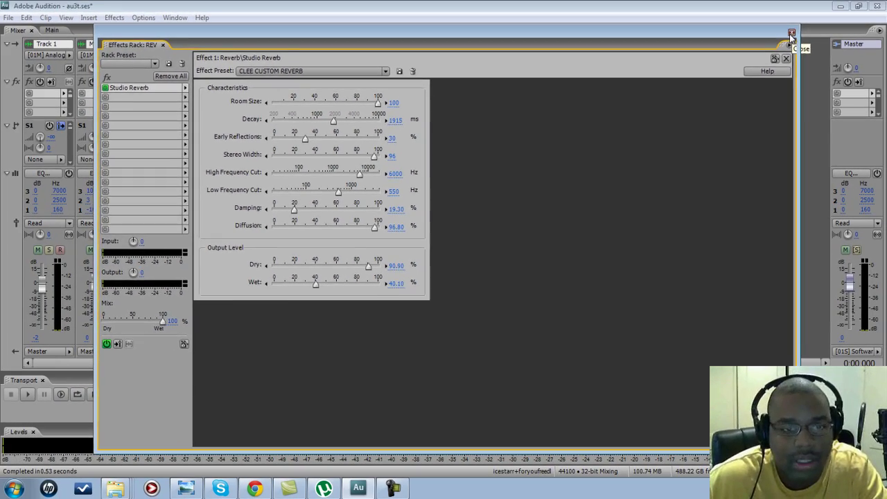
{"action": "left_click", "coordinate": [844, 41]}
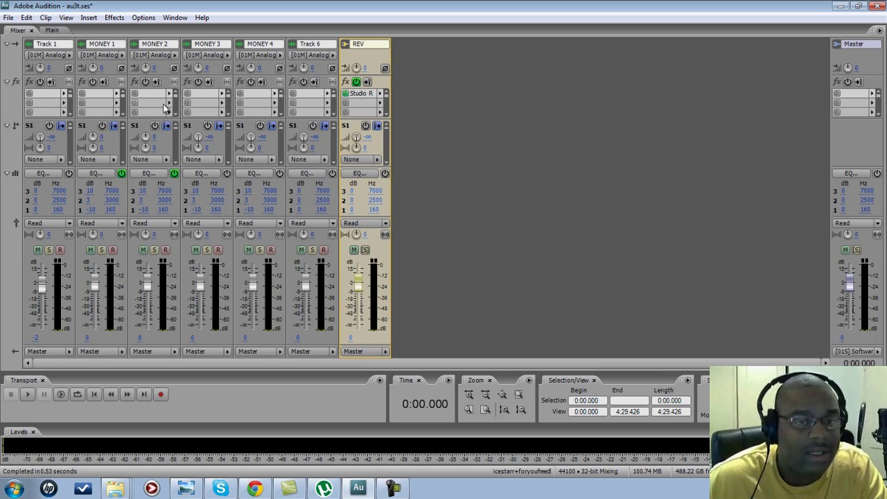
- Route the S1 send of MONEY 1 to the REV bus
{"action": "left_click", "coordinate": [113, 160]}
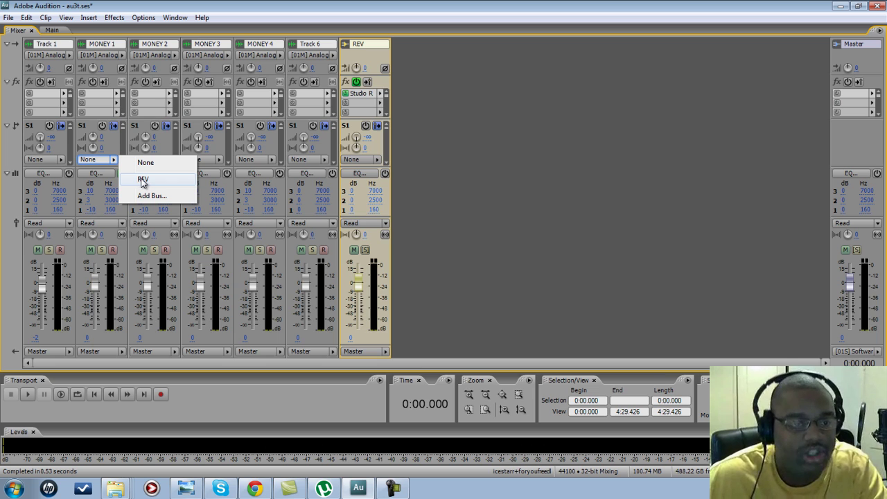
{"action": "left_click", "coordinate": [483, 178]}
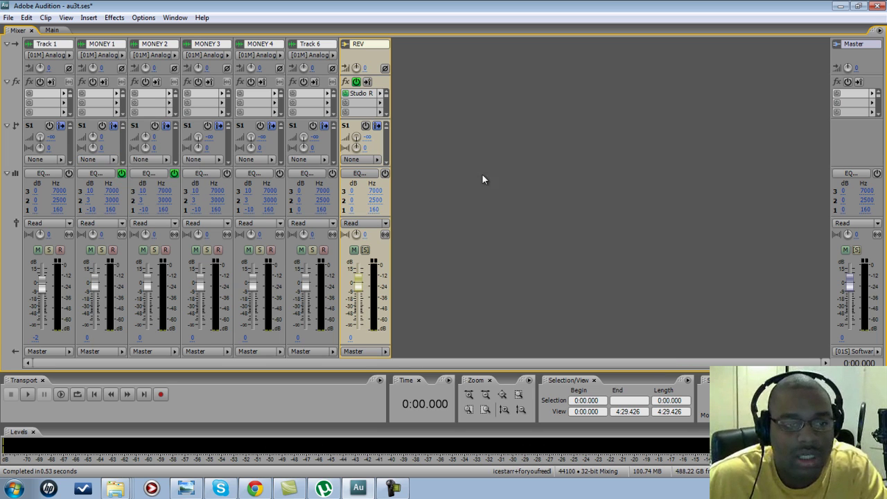
{"action": "left_click", "coordinate": [114, 161]}
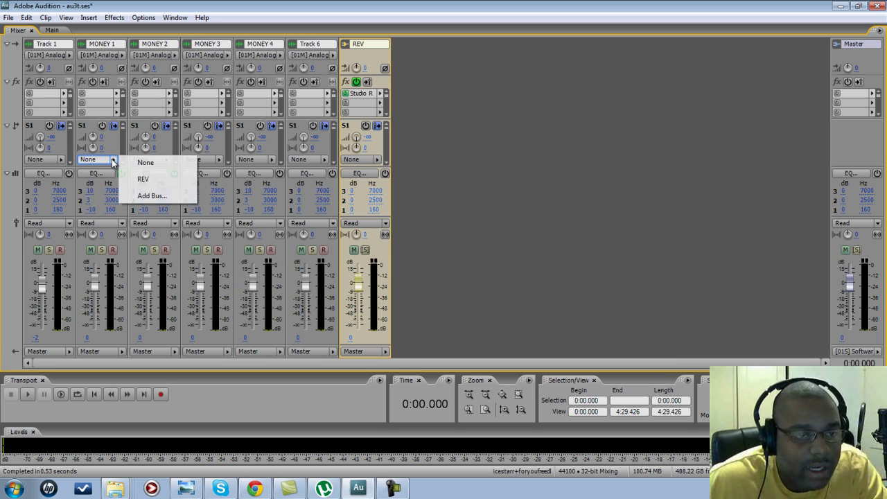
{"action": "left_click", "coordinate": [143, 179]}
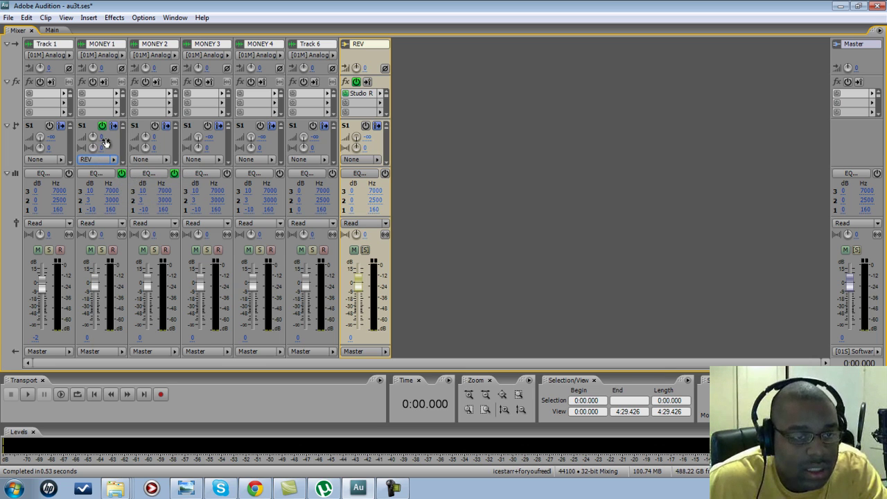
- Set the S1 send level to 5 on MONEY 1, MONEY 2, MONEY 3 and MONEY 4
{"action": "left_click_drag", "start_coordinate": [95, 137], "coordinate": [91, 136]}
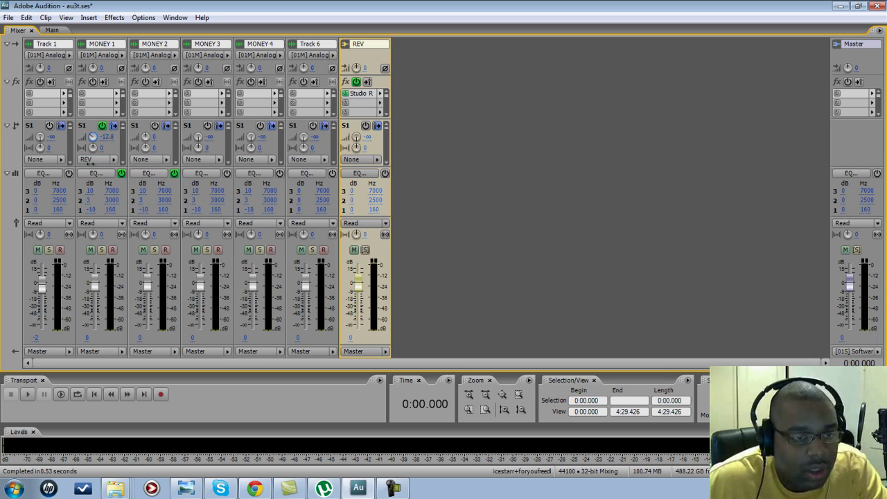
{"action": "left_click_drag", "start_coordinate": [98, 223], "coordinate": [97, 219]}
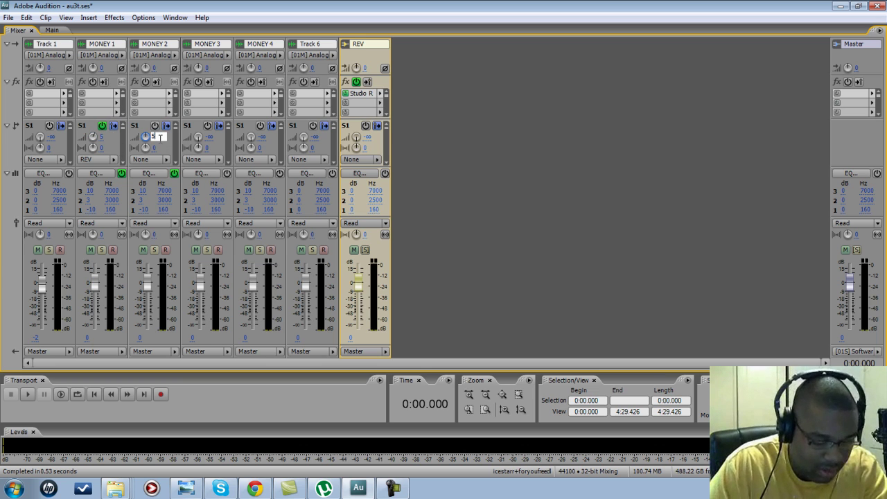
{"action": "left_click", "coordinate": [209, 136]}
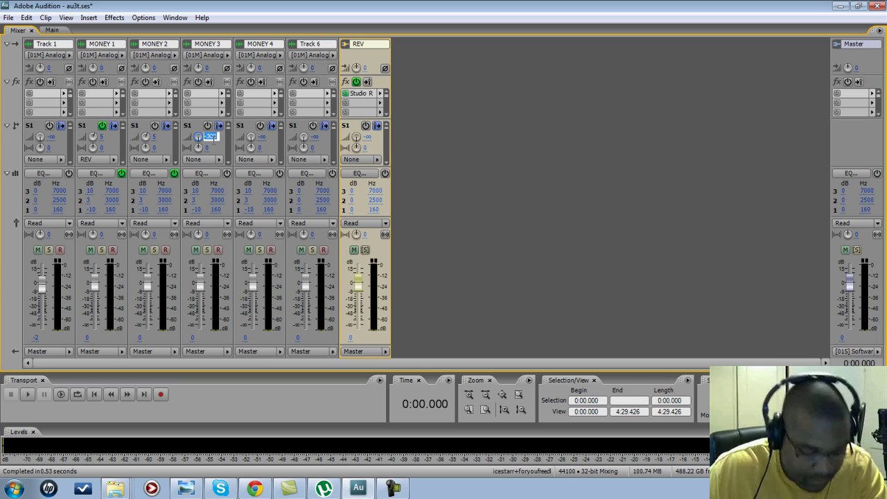
{"action": "left_click", "coordinate": [264, 137]}
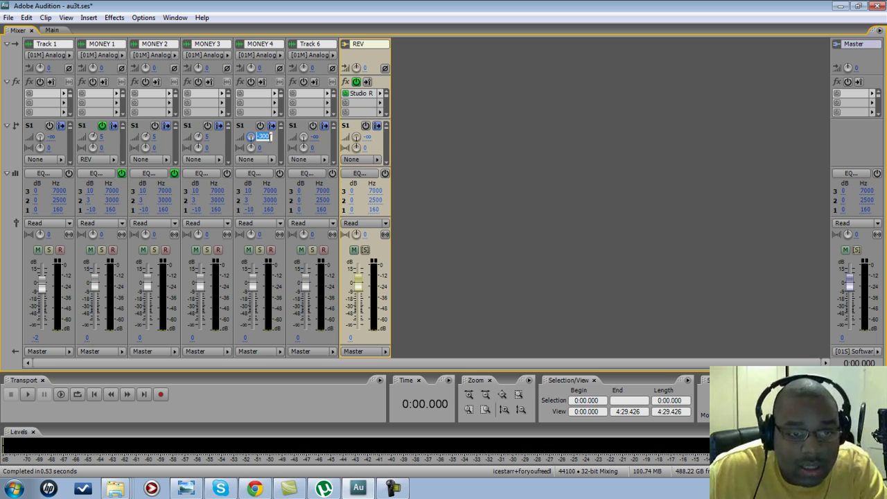
- Route the S1 sends of MONEY 2, MONEY 3 and MONEY 4 to the REV bus
{"action": "left_click", "coordinate": [165, 159]}
{"action": "left_click", "coordinate": [193, 178]}
{"action": "left_click", "coordinate": [219, 158]}
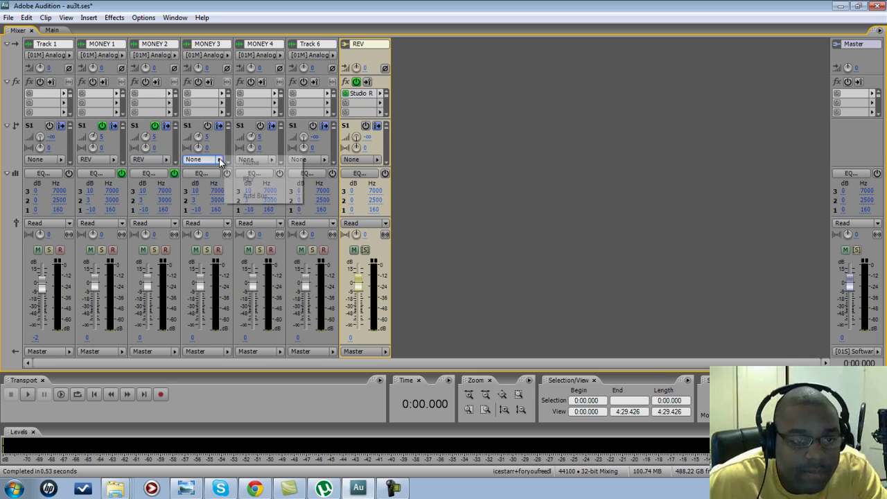
{"action": "left_click", "coordinate": [239, 179]}
{"action": "left_click", "coordinate": [273, 162]}
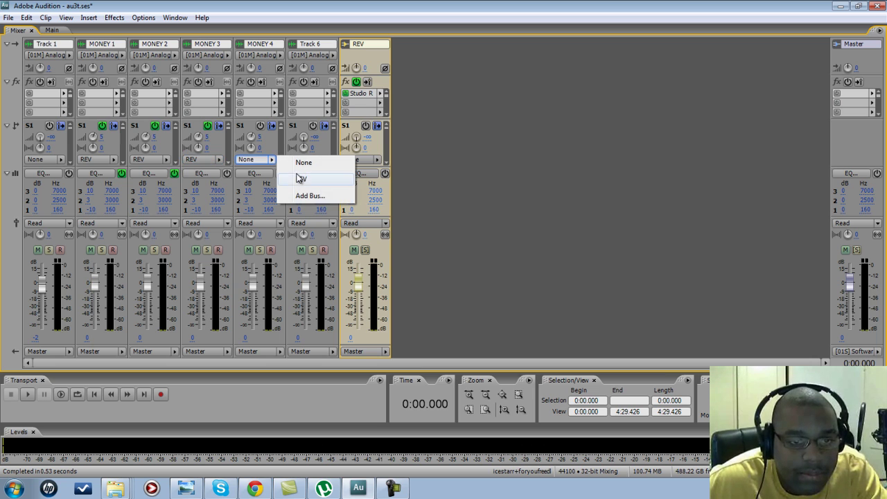
{"action": "left_click", "coordinate": [299, 178]}
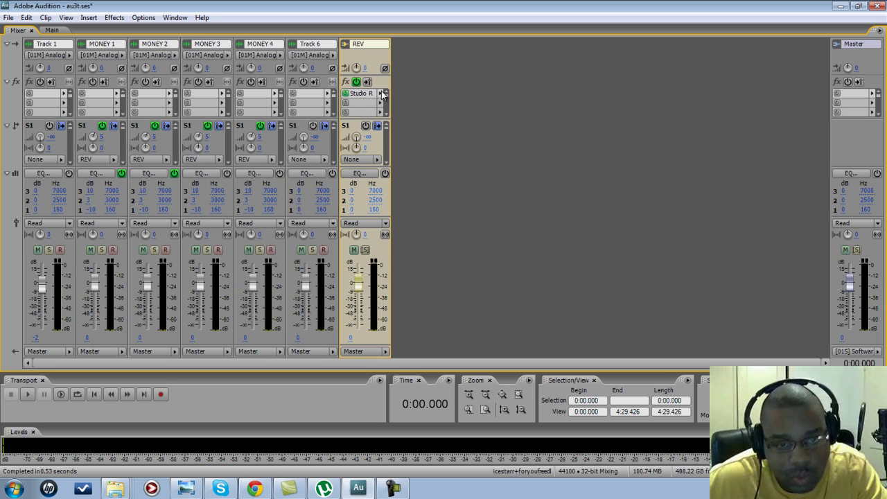
- Add the Tube-modeled Compressor to the first effect slot of MONEY 1
{"action": "left_click", "coordinate": [118, 99]}
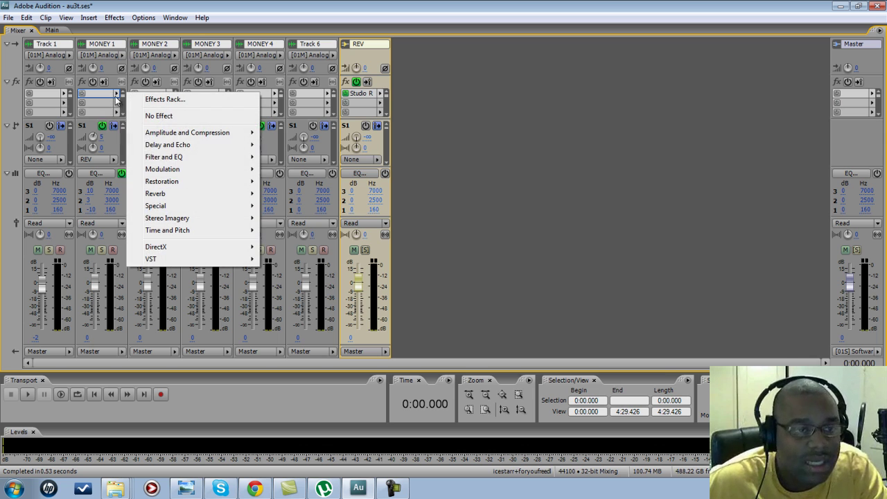
{"action": "mouse_move", "coordinate": [187, 134]}
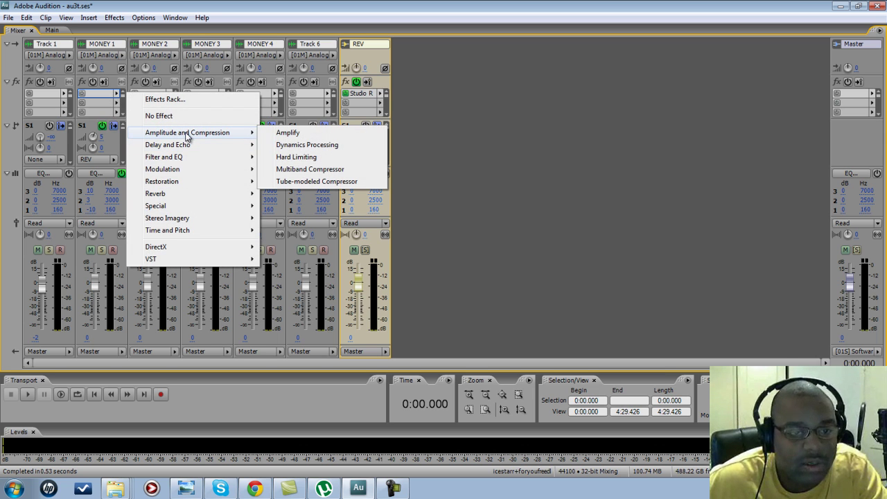
{"action": "left_click", "coordinate": [295, 182]}
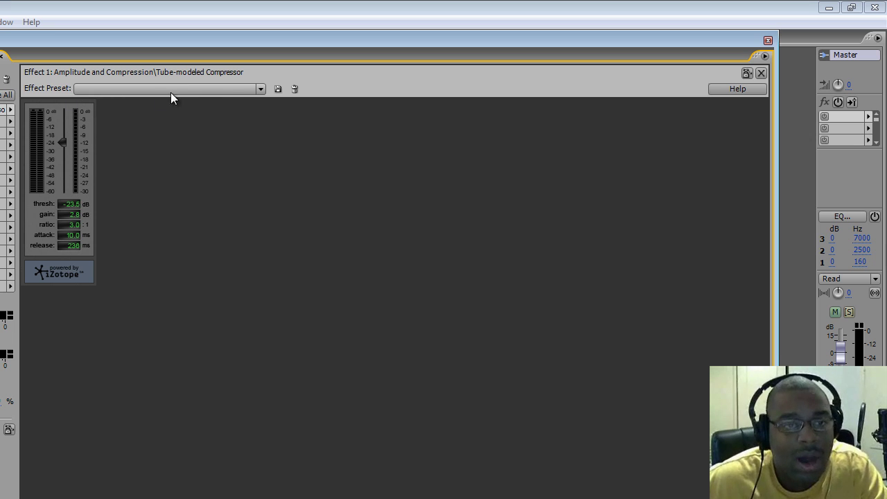
- Look through the Tube-modeled Compressor presets and close the MONEY 1 effects rack
{"action": "left_click", "coordinate": [259, 88]}
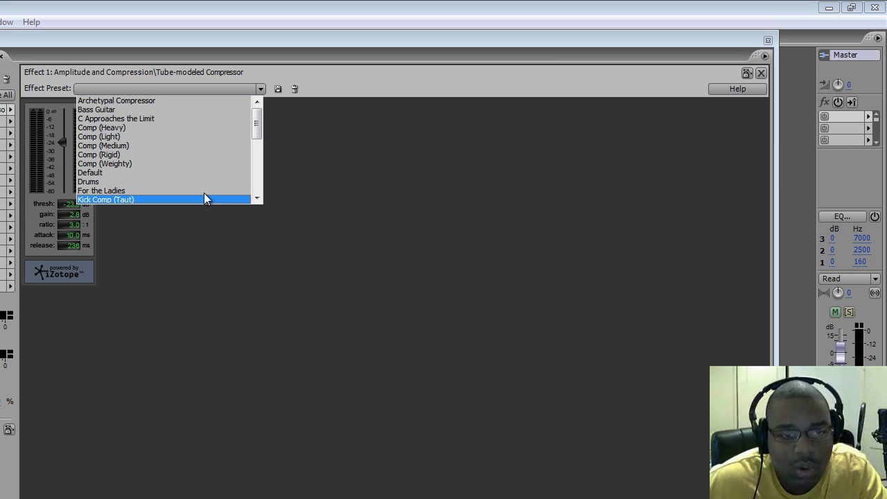
{"action": "left_click_drag", "start_coordinate": [253, 128], "coordinate": [267, 186]}
{"action": "left_click", "coordinate": [331, 169]}
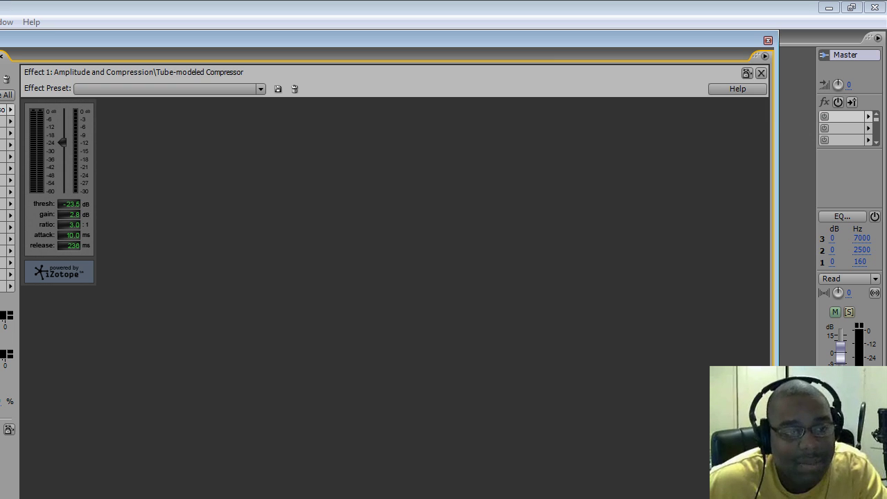
{"action": "left_click", "coordinate": [767, 40]}
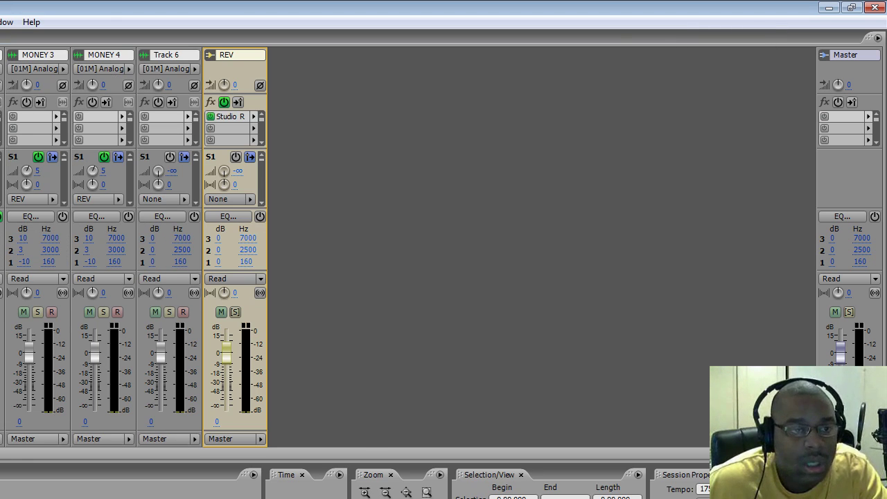
- Add the Tube-modeled Compressor to the first effect slot of MONEY 2 and close its effects rack
{"action": "left_click", "coordinate": [103, 104]}
{"action": "mouse_move", "coordinate": [178, 142]}
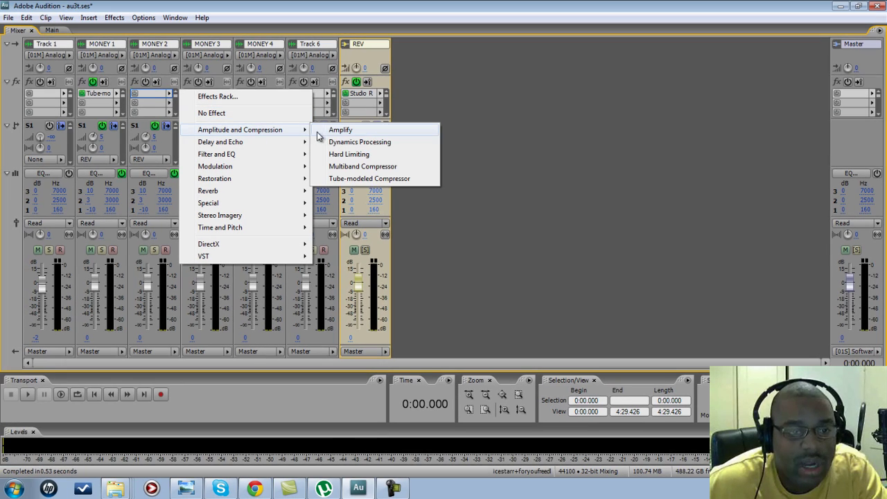
{"action": "left_click", "coordinate": [373, 179]}
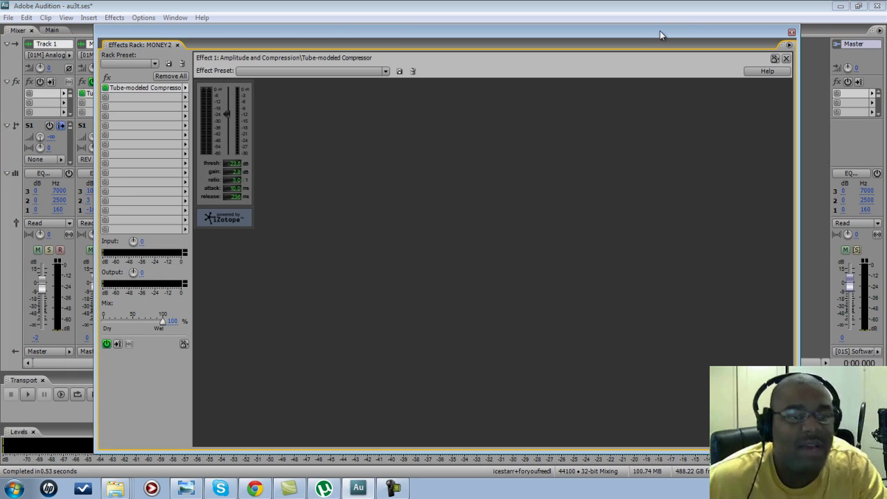
{"action": "left_click", "coordinate": [791, 32]}
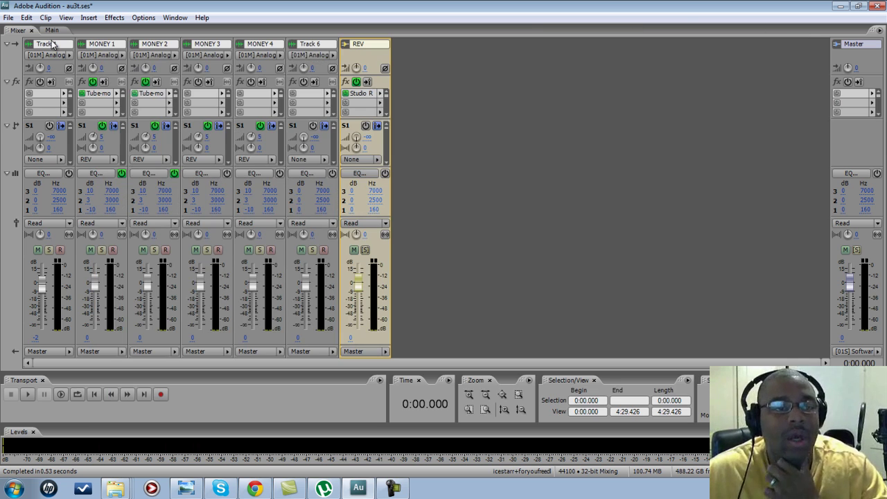
- Add the Tube-modeled Compressor to the first effect slots of MONEY 3 and MONEY 4, closing each effects rack
{"action": "left_click", "coordinate": [225, 93]}
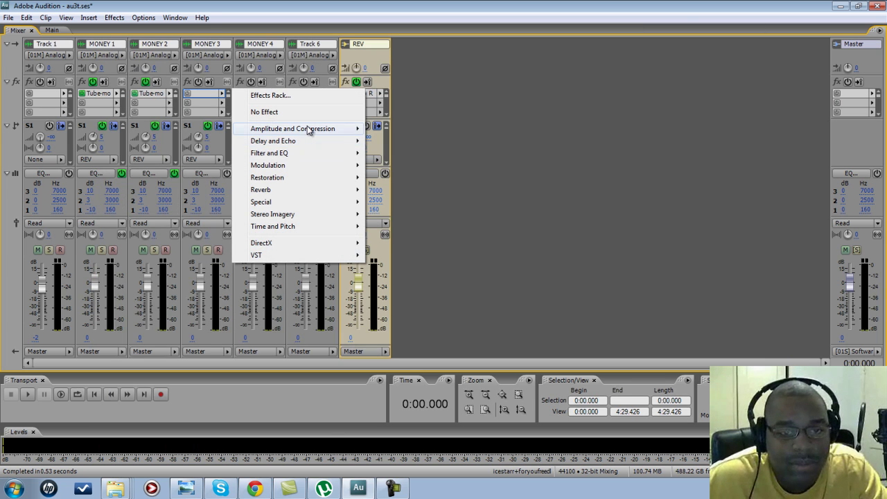
{"action": "mouse_move", "coordinate": [305, 129]}
{"action": "left_click", "coordinate": [416, 179]}
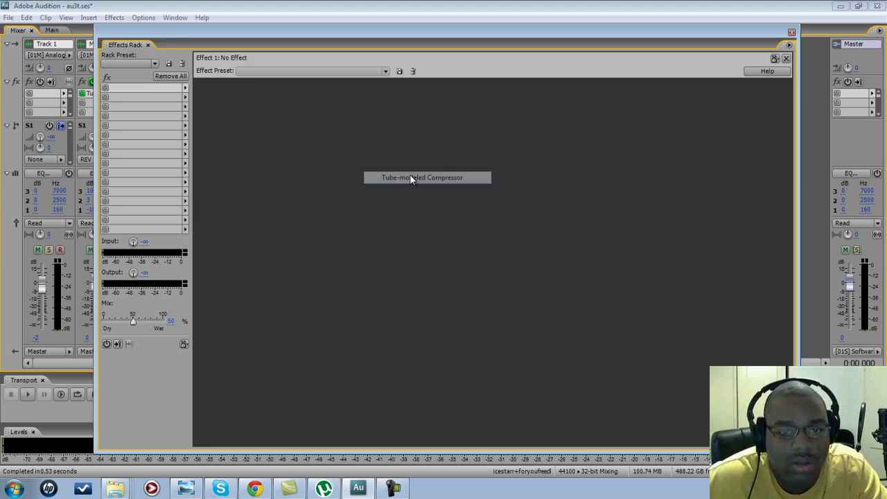
{"action": "left_click", "coordinate": [791, 32]}
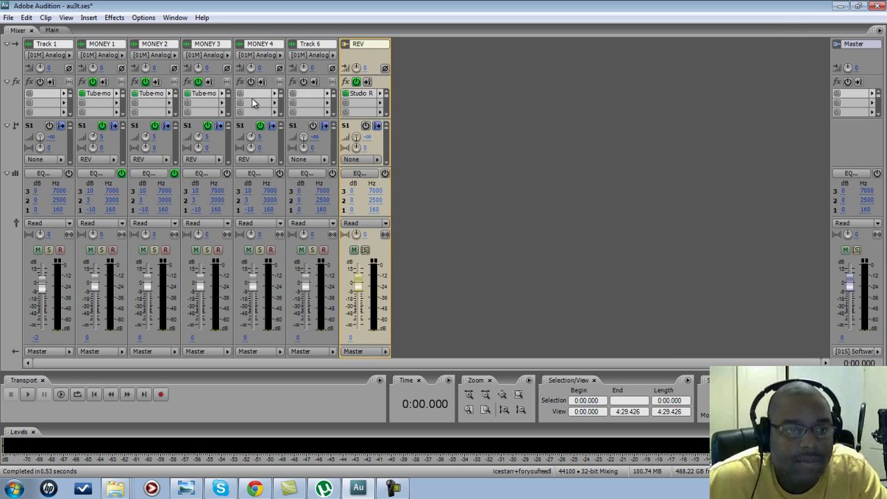
{"action": "left_click", "coordinate": [274, 95]}
{"action": "mouse_move", "coordinate": [368, 131]}
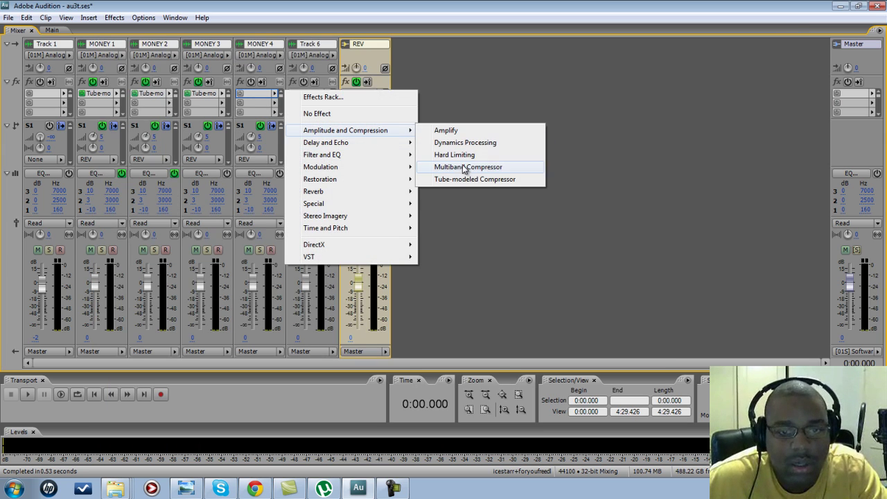
{"action": "left_click", "coordinate": [462, 180]}
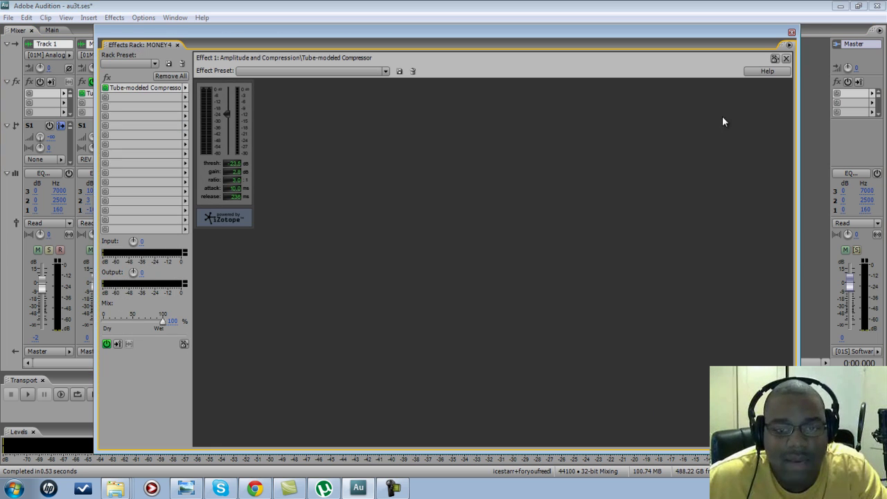
{"action": "left_click", "coordinate": [791, 32]}
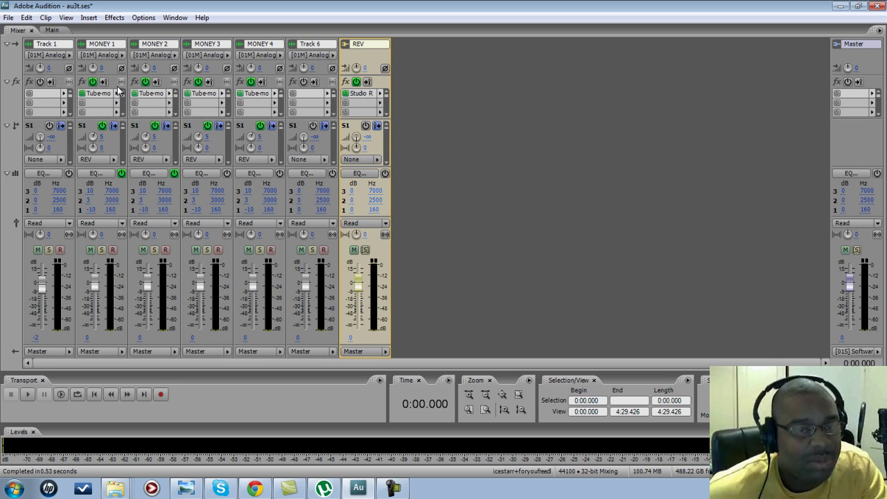
- Turn off the EQ on MONEY 2 and return to the multitrack timeline
{"action": "left_click", "coordinate": [175, 174]}
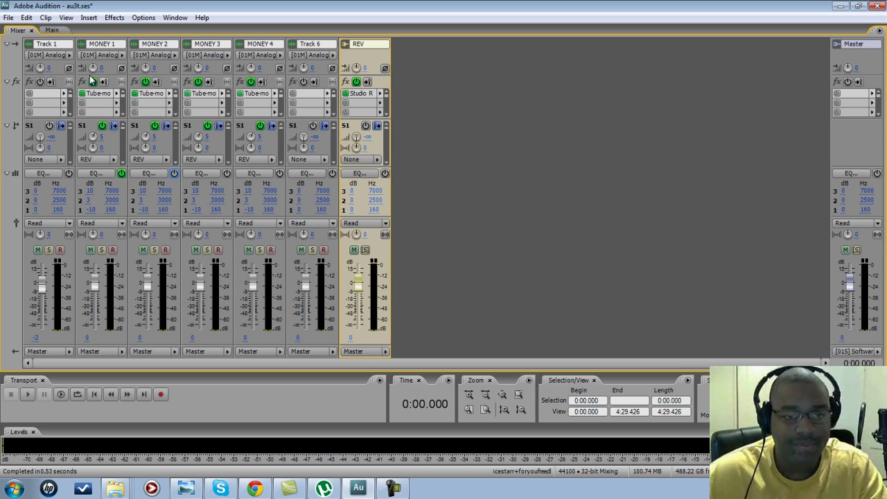
{"action": "left_click", "coordinate": [52, 30]}
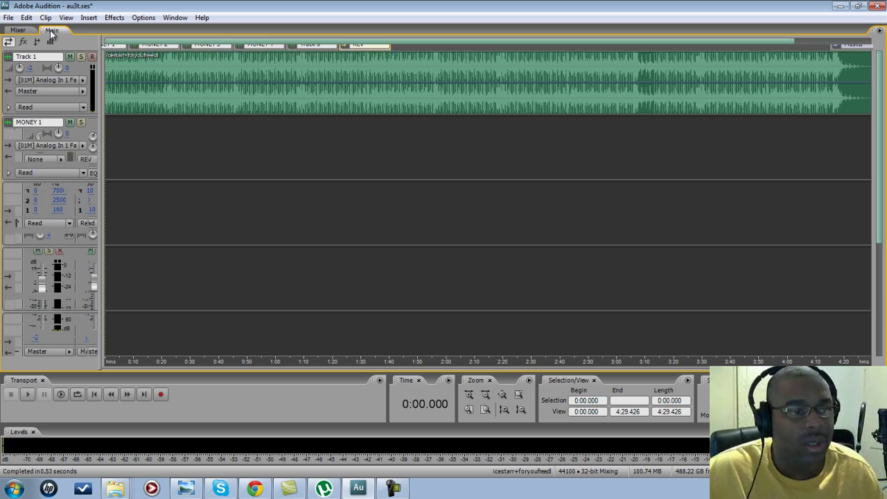
- Place the start cursor at 0:17.168 on MONEY 1 and arm that track for recording
{"action": "left_click", "coordinate": [156, 139]}
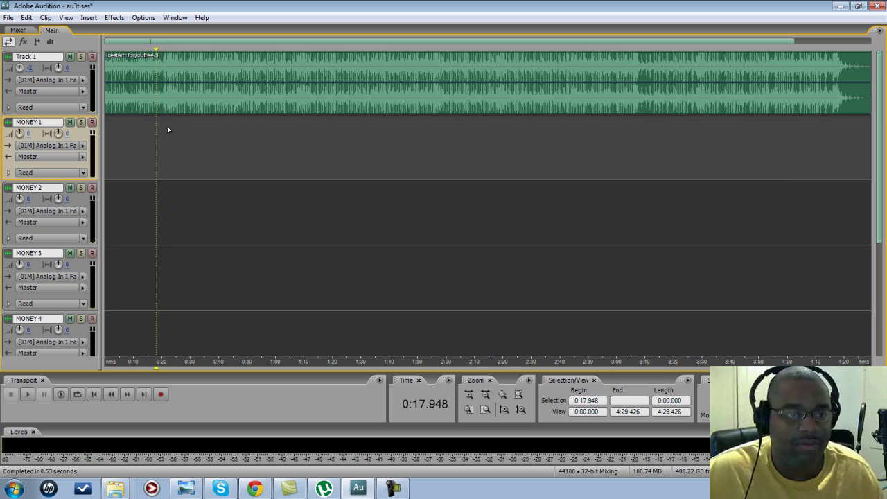
{"action": "left_click", "coordinate": [162, 134]}
{"action": "left_click", "coordinate": [155, 133]}
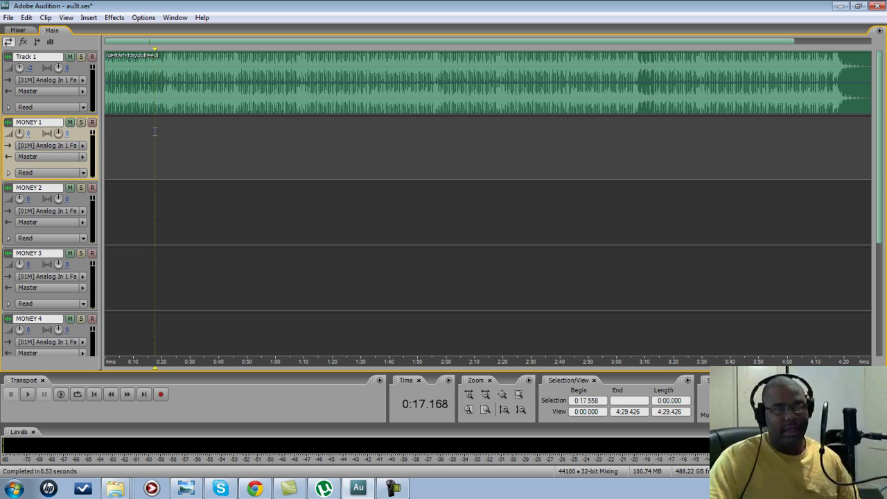
{"action": "left_click", "coordinate": [92, 122]}
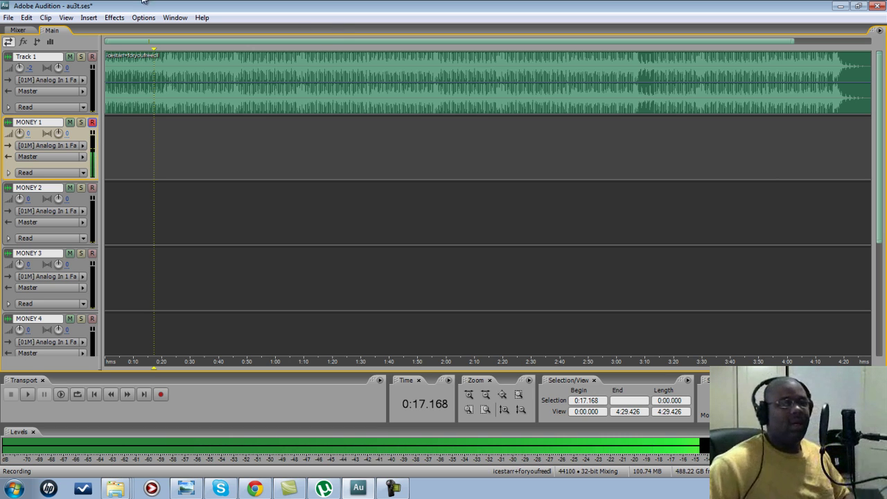
- Play the beat from 0:20.000 to find the point where the vocals should start
{"action": "left_click", "coordinate": [172, 125]}
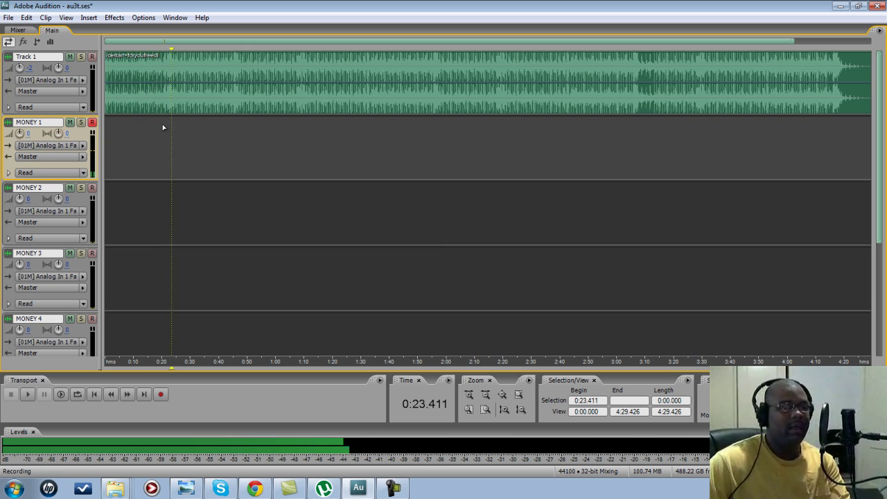
{"action": "left_click", "coordinate": [162, 127]}
{"action": "key", "text": "space"}
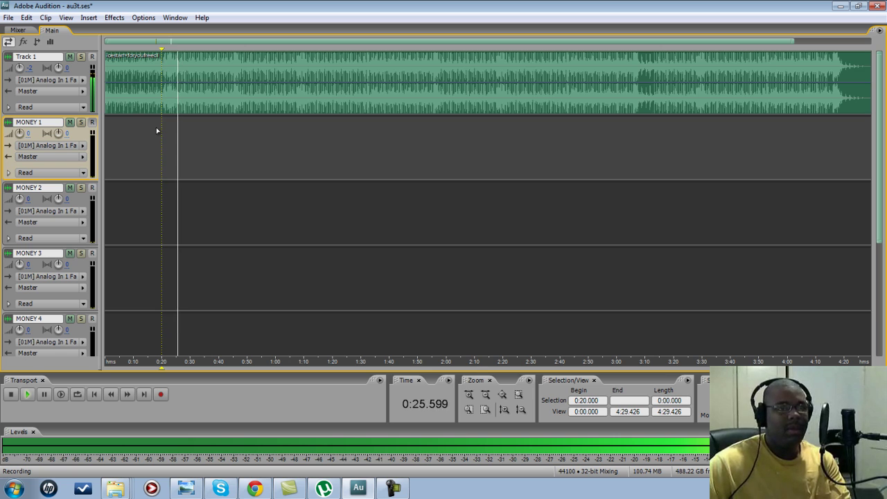
- Move the start cursor to 0:18.338 and start recording a vocal take on MONEY 1
{"action": "left_click", "coordinate": [151, 126]}
{"action": "left_click", "coordinate": [158, 126]}
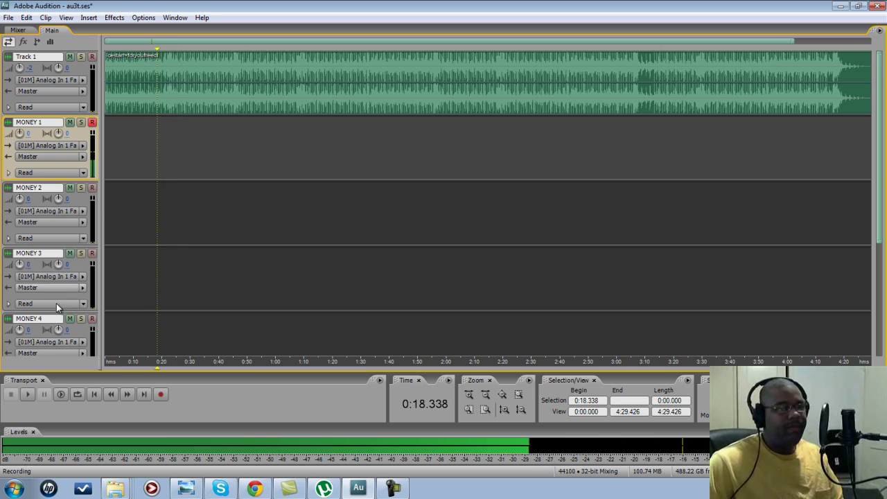
{"action": "left_click", "coordinate": [160, 394]}
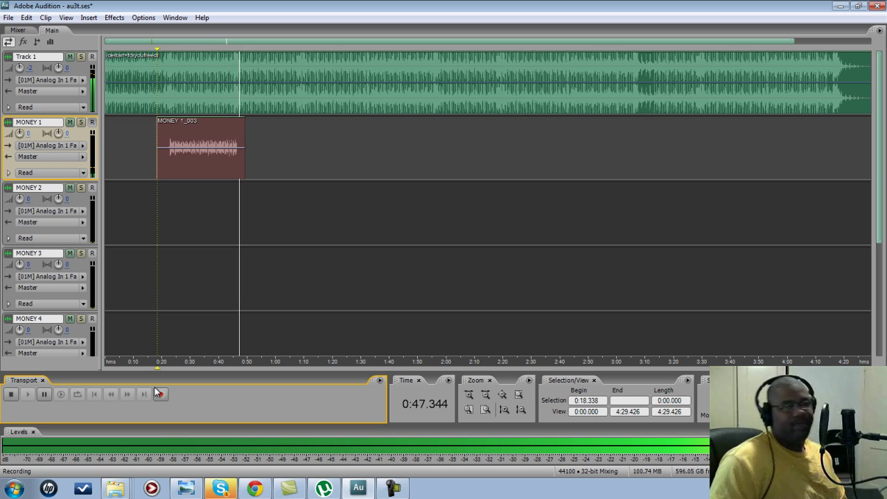
- Stop the MONEY 1 take, arm only MONEY 2, and record a second vocal take on it from 0:18.338
{"action": "left_click", "coordinate": [158, 392]}
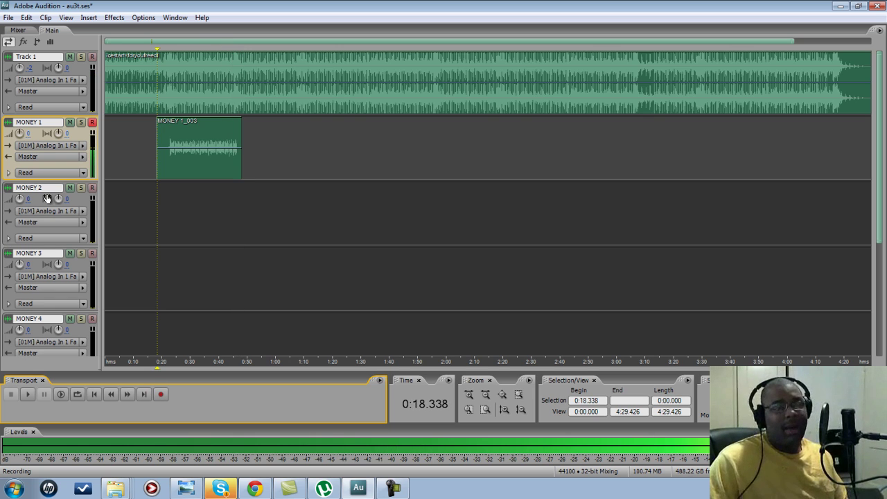
{"action": "left_click", "coordinate": [92, 188]}
{"action": "left_click", "coordinate": [92, 122]}
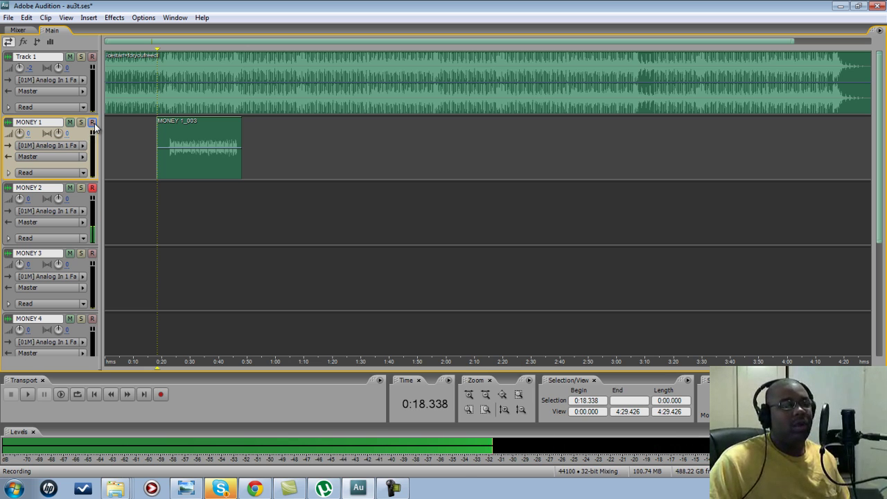
{"action": "left_click", "coordinate": [162, 397]}
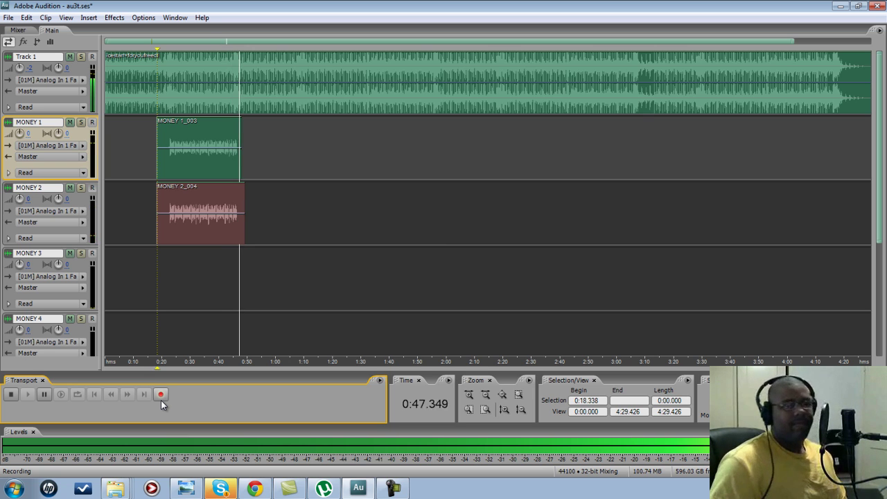
{"action": "left_click", "coordinate": [161, 400]}
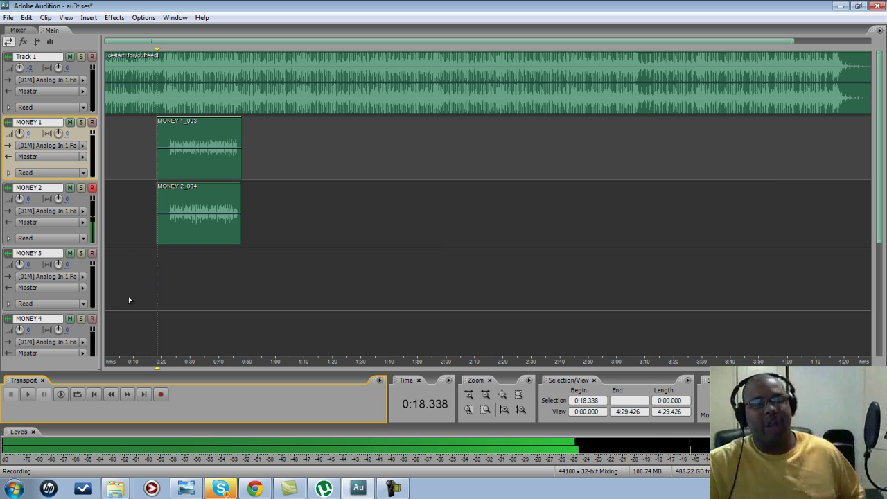
- Pan MONEY 1 to -50 and MONEY 2 to 50 in the mixer
{"action": "left_click", "coordinate": [152, 269]}
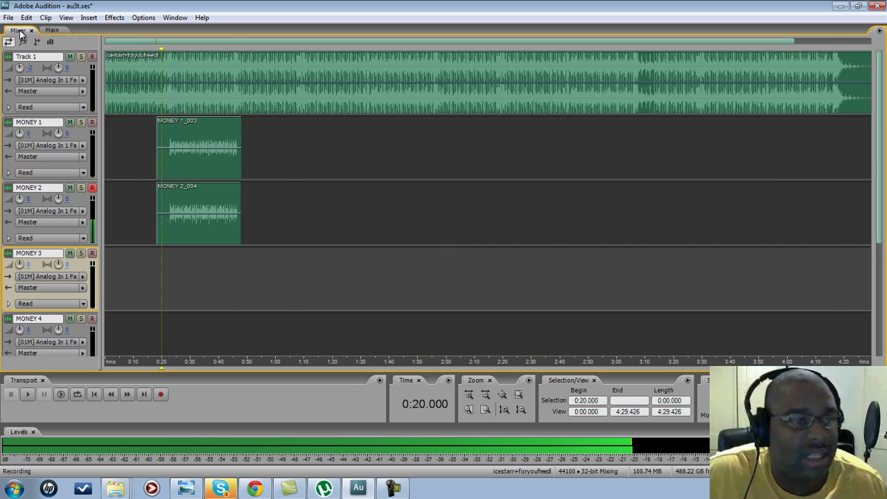
{"action": "left_click", "coordinate": [17, 30]}
{"action": "left_click", "coordinate": [174, 172]}
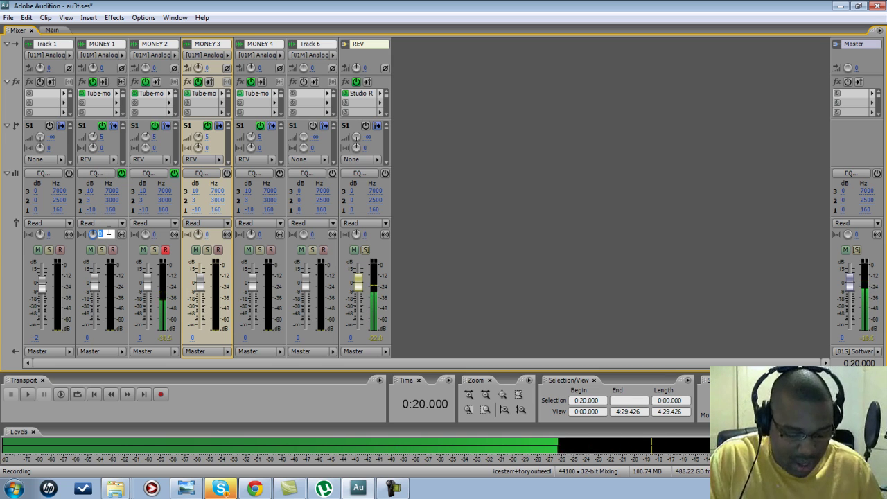
{"action": "left_click", "coordinate": [104, 233]}
{"action": "type", "text": "-50"}
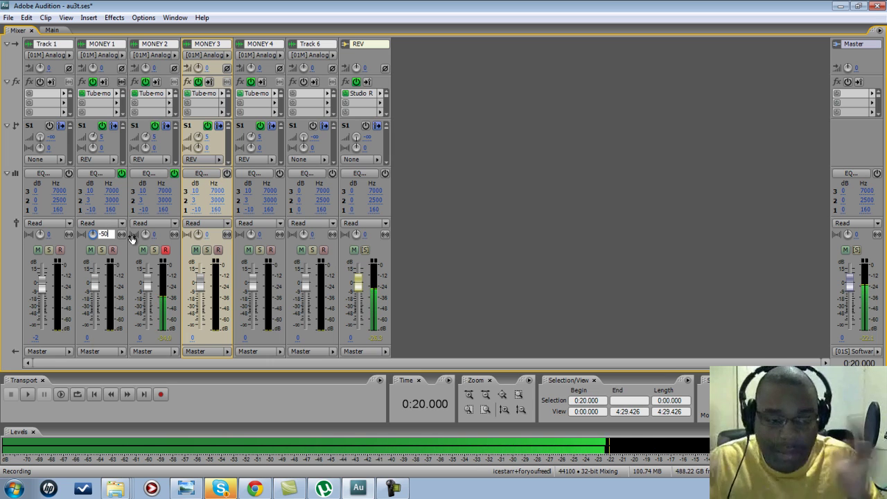
{"action": "left_click", "coordinate": [156, 235]}
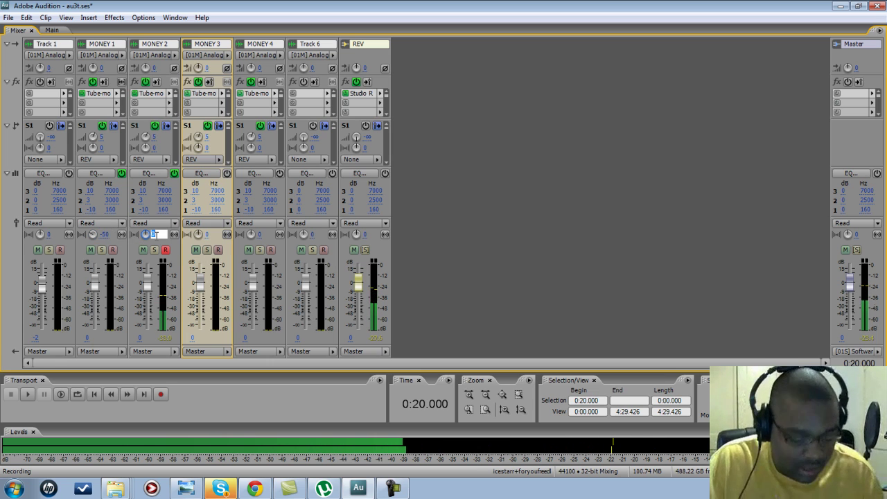
{"action": "type", "text": "50"}
{"action": "left_click", "coordinate": [472, 249]}
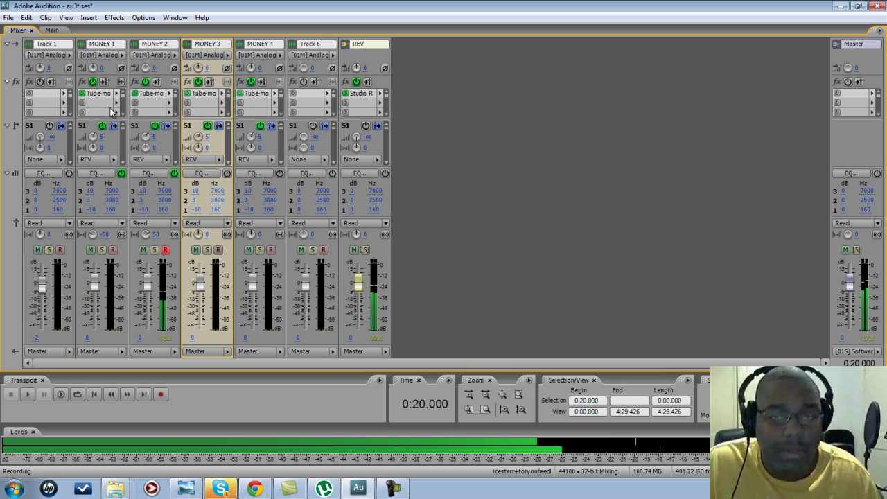
- Capture a noise profile from the silent stretch 0:21.847 to 0:22.227 of MONEY 1_003 and apply Noise Reduction to it
{"action": "left_click", "coordinate": [52, 30]}
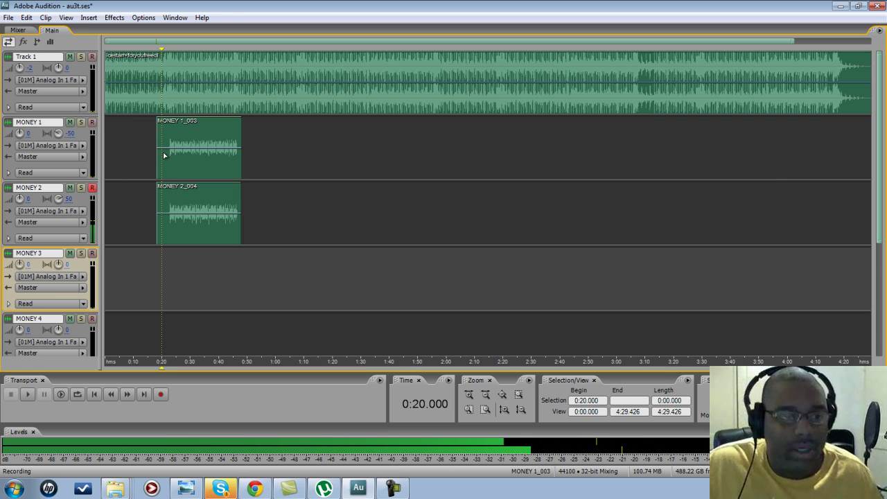
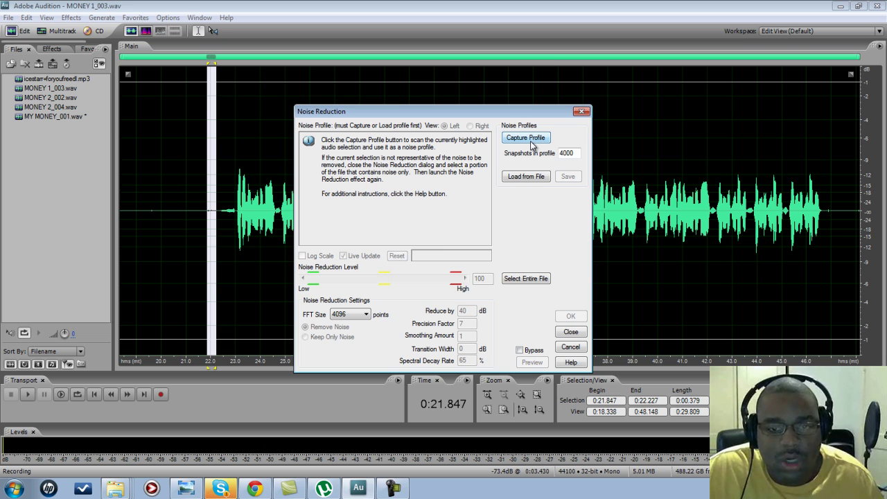
{"action": "left_click", "coordinate": [530, 140]}
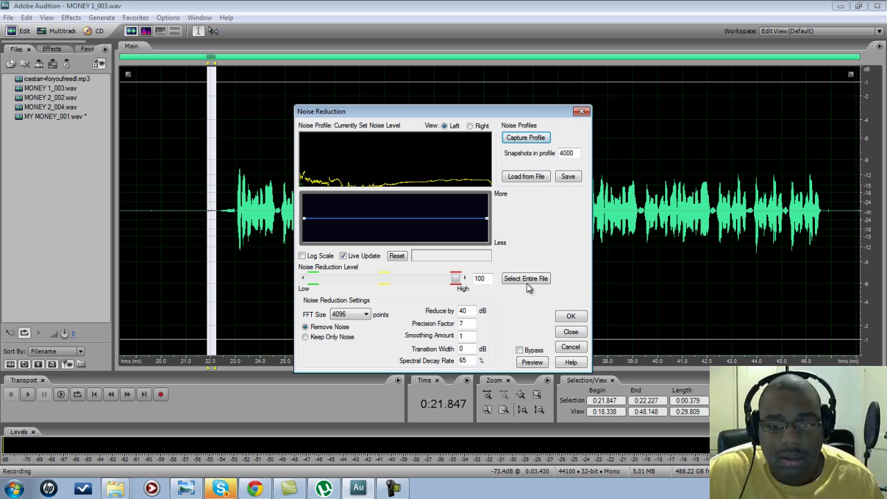
{"action": "left_click", "coordinate": [564, 318]}
- Mute the silence in MONEY 1_003 before the vocals, from 0:18.338 to 0:23.000, and after them, from 0:46.651 to 0:48.148
{"action": "left_click_drag", "start_coordinate": [234, 220], "coordinate": [120, 220]}
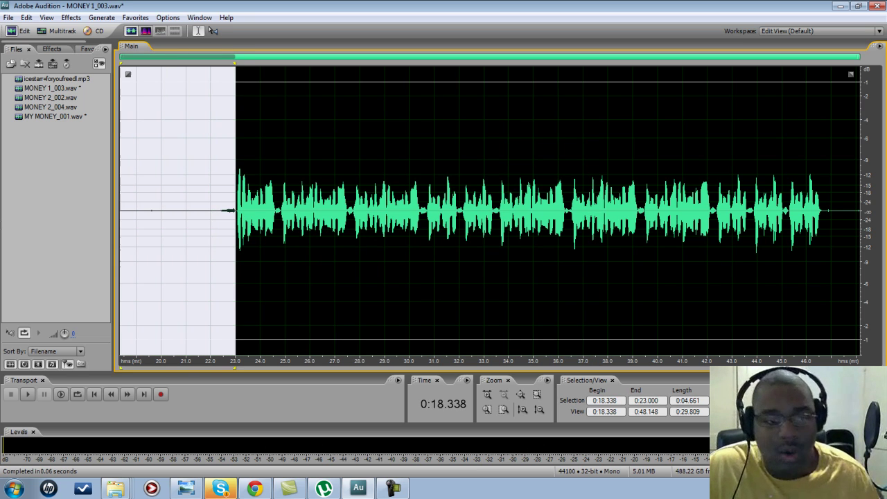
{"action": "left_click", "coordinate": [71, 17]}
{"action": "left_click", "coordinate": [85, 72]}
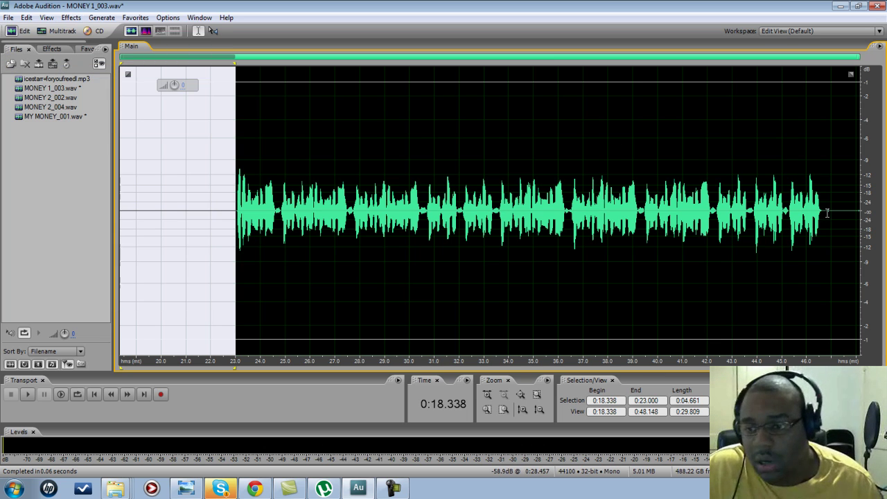
{"action": "left_click_drag", "start_coordinate": [826, 213], "coordinate": [861, 212]}
{"action": "left_click", "coordinate": [71, 17]}
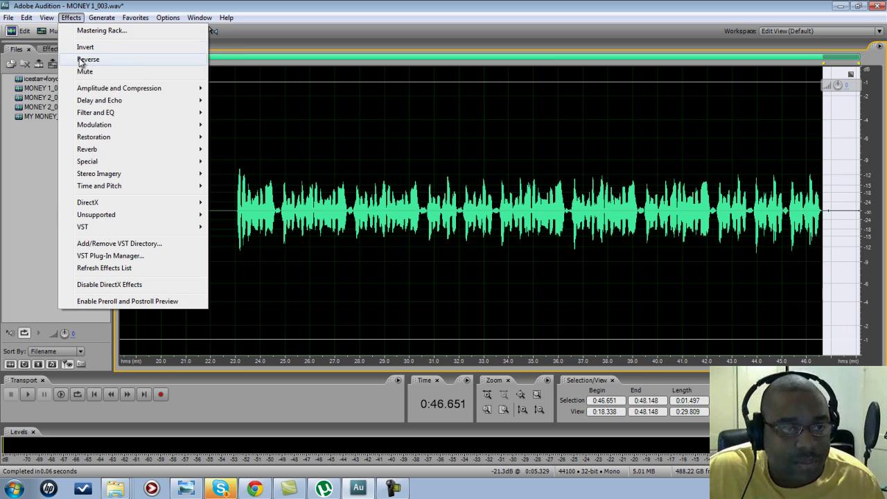
{"action": "left_click", "coordinate": [84, 71]}
- Select the vocals from 0:22.718 to 0:47.000 and apply the FFT Filter with the De-Esser preset
{"action": "left_click_drag", "start_coordinate": [229, 250], "coordinate": [831, 257]}
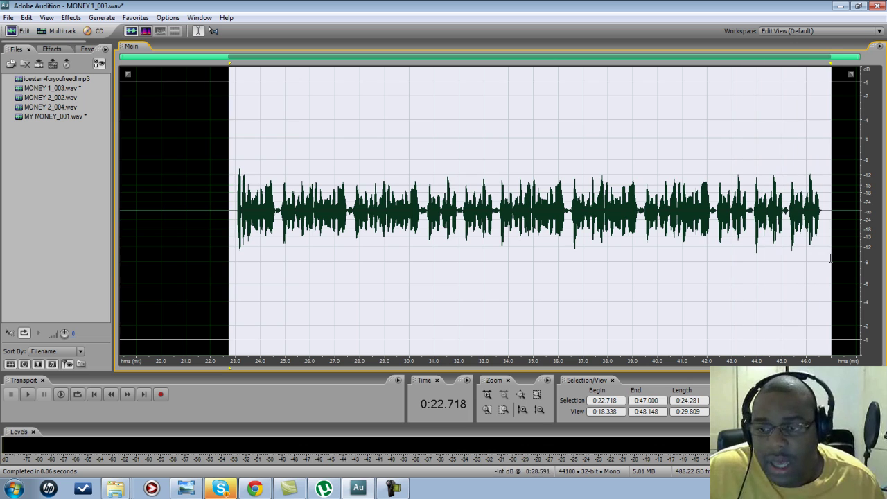
{"action": "left_click", "coordinate": [71, 17]}
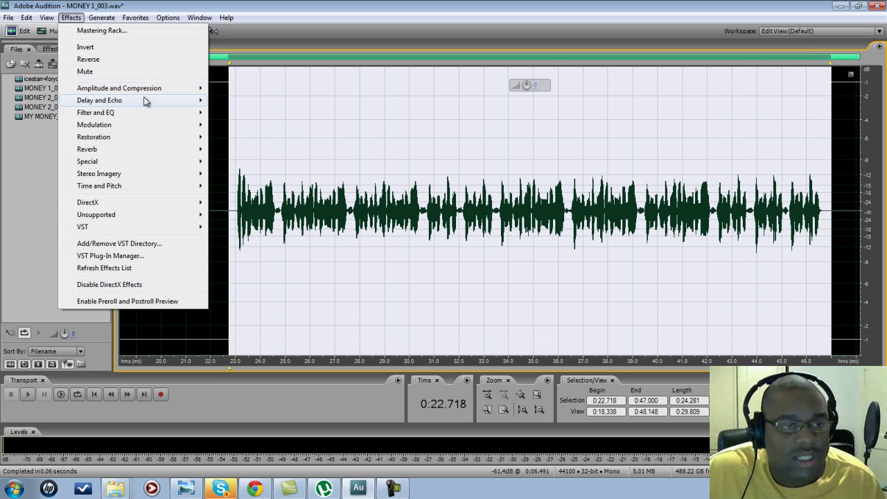
{"action": "mouse_move", "coordinate": [127, 116]}
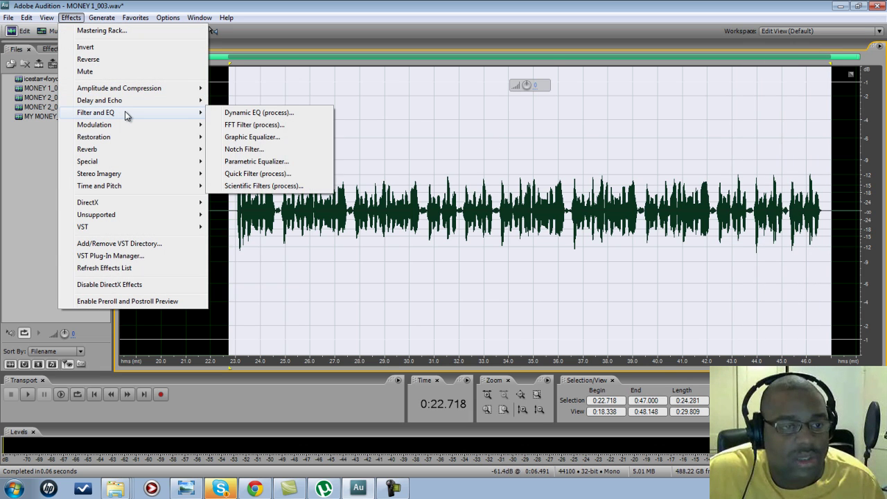
{"action": "left_click", "coordinate": [268, 124]}
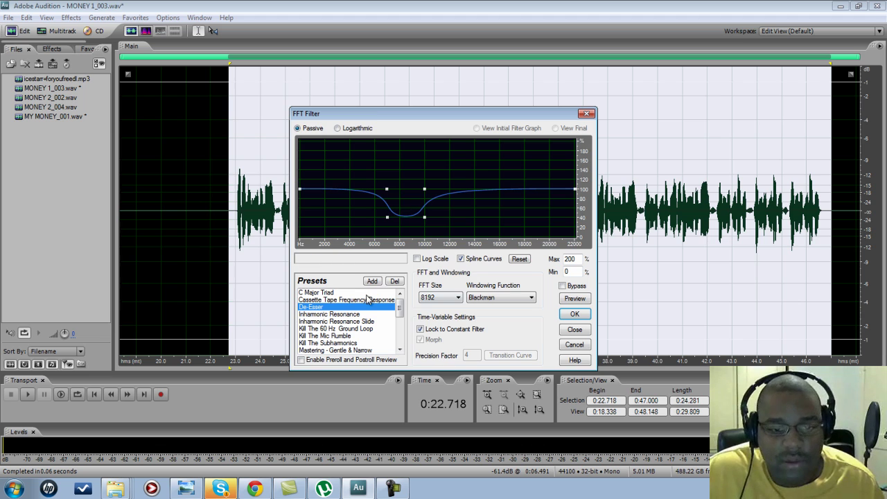
{"action": "left_click", "coordinate": [571, 316]}
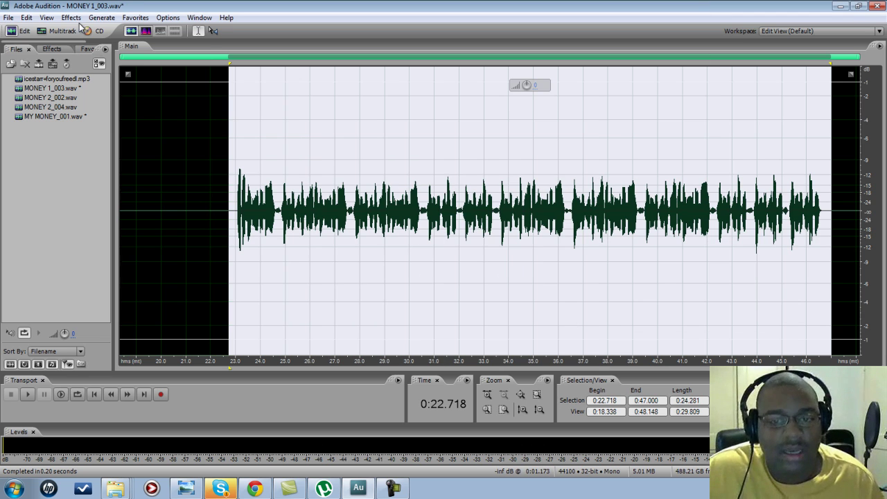
- Open the Graphic Equalizer for the selected vocals and load the Lead Vocal - Presence and Clarity preset
{"action": "left_click", "coordinate": [72, 17]}
{"action": "mouse_move", "coordinate": [112, 115]}
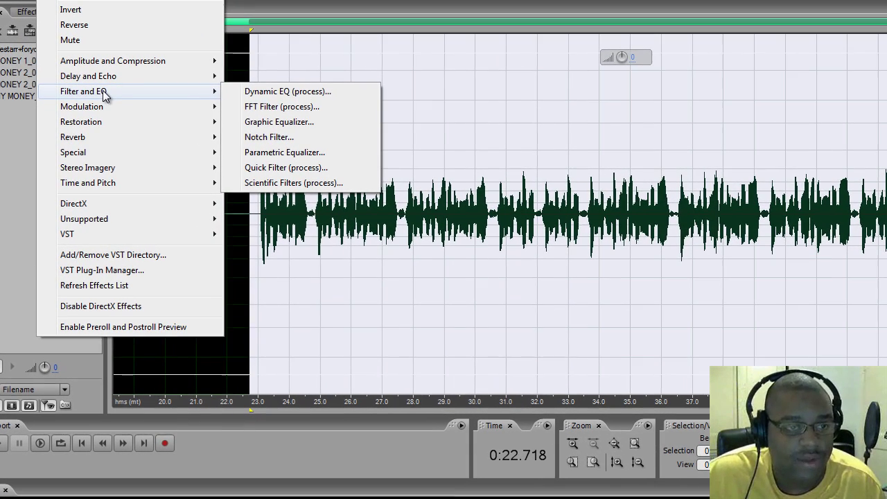
{"action": "left_click", "coordinate": [270, 123]}
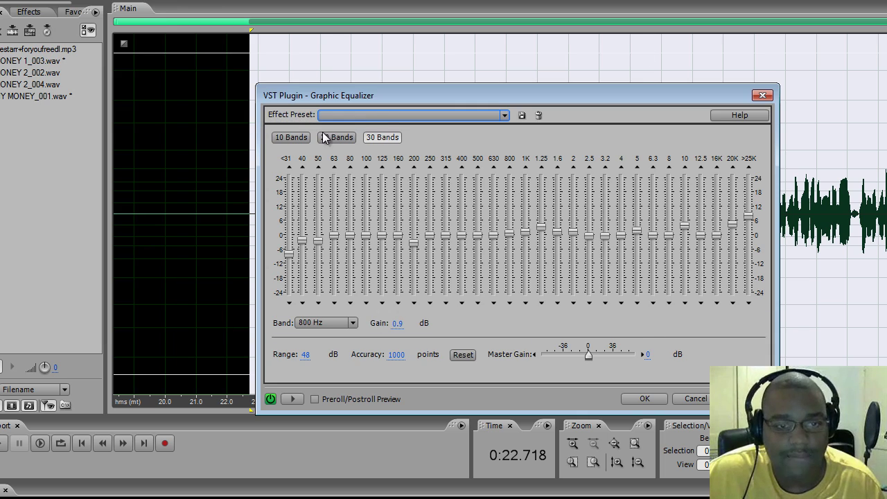
{"action": "left_click", "coordinate": [504, 115]}
{"action": "left_click_drag", "start_coordinate": [502, 186], "coordinate": [504, 217]}
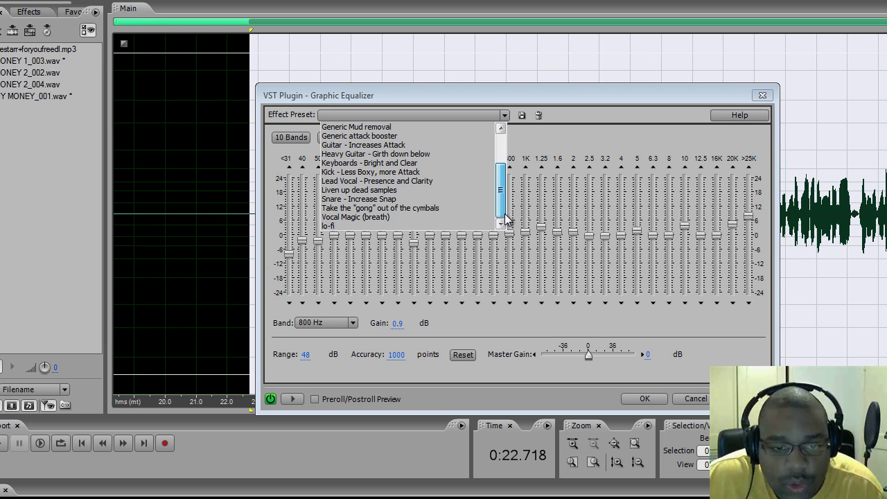
{"action": "left_click", "coordinate": [357, 181]}
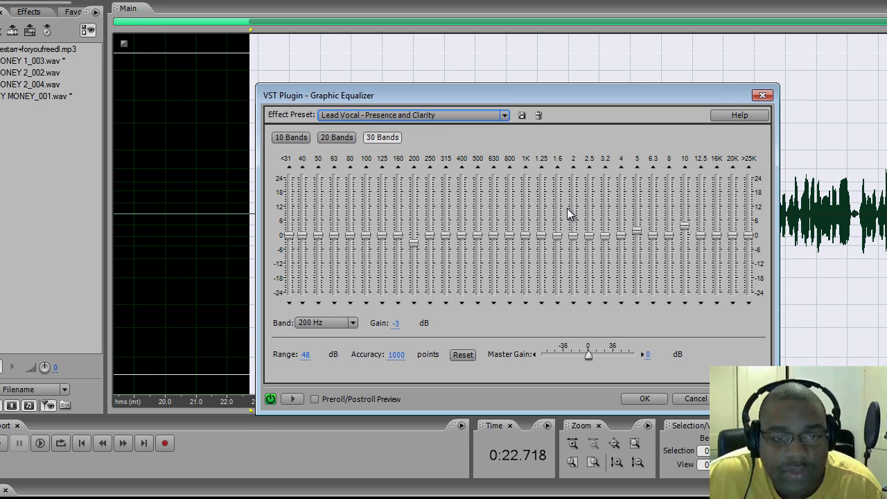
- Boost the >25K band to about 6 dB and 20 kHz to 4.3 dB, and cut <31 to about -6 dB and 40 Hz to -3.7 dB
{"action": "left_click", "coordinate": [748, 221]}
{"action": "left_click", "coordinate": [733, 237]}
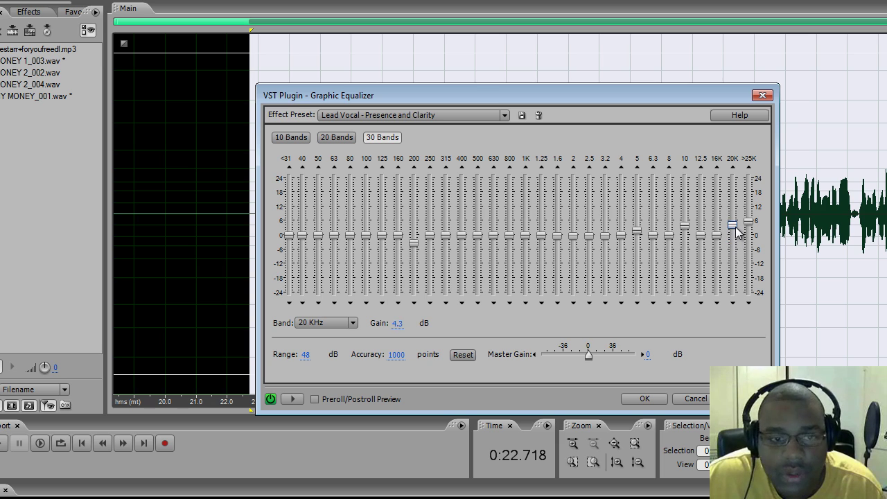
{"action": "left_click_drag", "start_coordinate": [285, 236], "coordinate": [304, 247]}
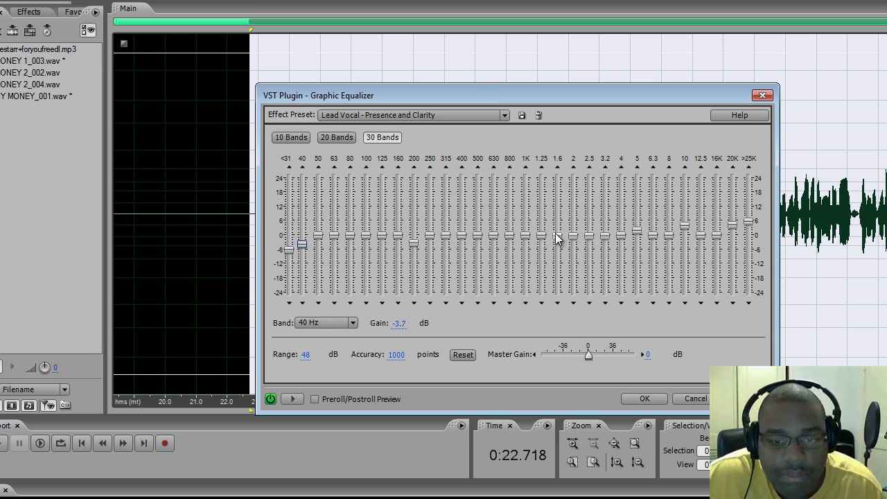
- Slightly boost 800 Hz to 2 kHz, cut 50 Hz a little, set 16 kHz and 630 Hz to 0.9 dB, and apply the equalizer
{"action": "left_click_drag", "start_coordinate": [557, 236], "coordinate": [506, 230]}
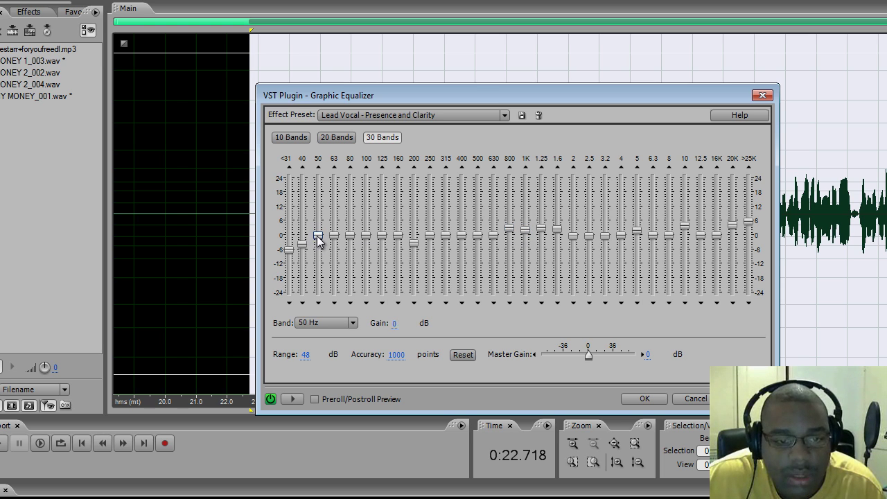
{"action": "left_click_drag", "start_coordinate": [318, 237], "coordinate": [318, 240]}
{"action": "left_click_drag", "start_coordinate": [715, 236], "coordinate": [719, 233]}
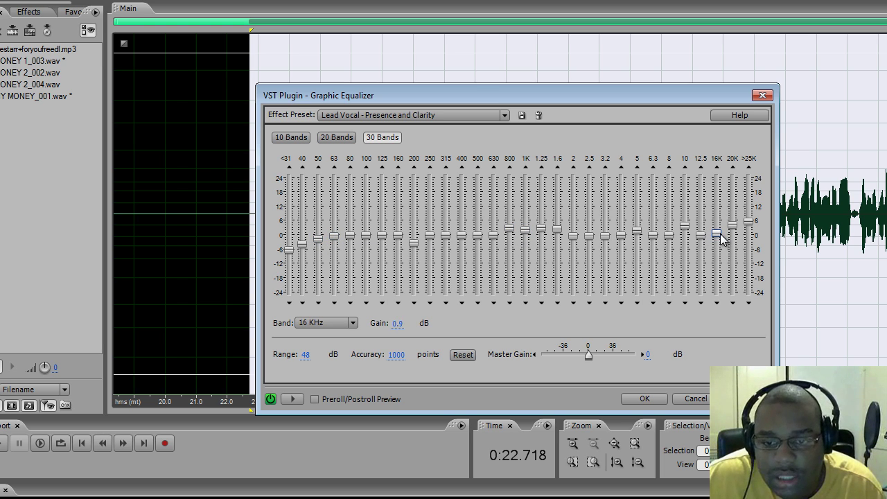
{"action": "left_click_drag", "start_coordinate": [493, 242], "coordinate": [497, 239]}
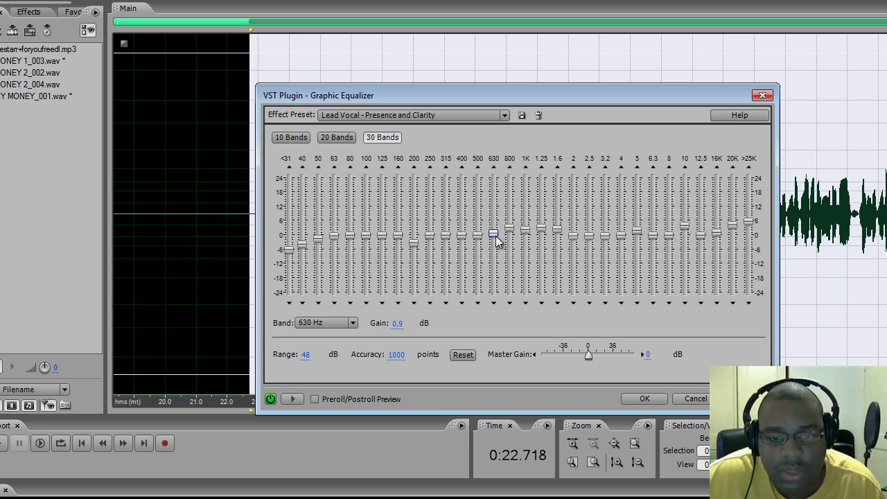
{"action": "left_click", "coordinate": [575, 238]}
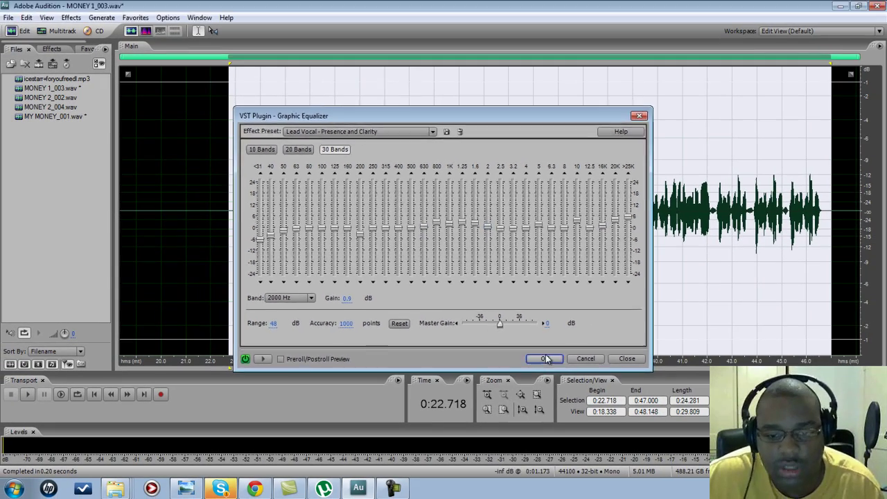
{"action": "left_click", "coordinate": [644, 399]}
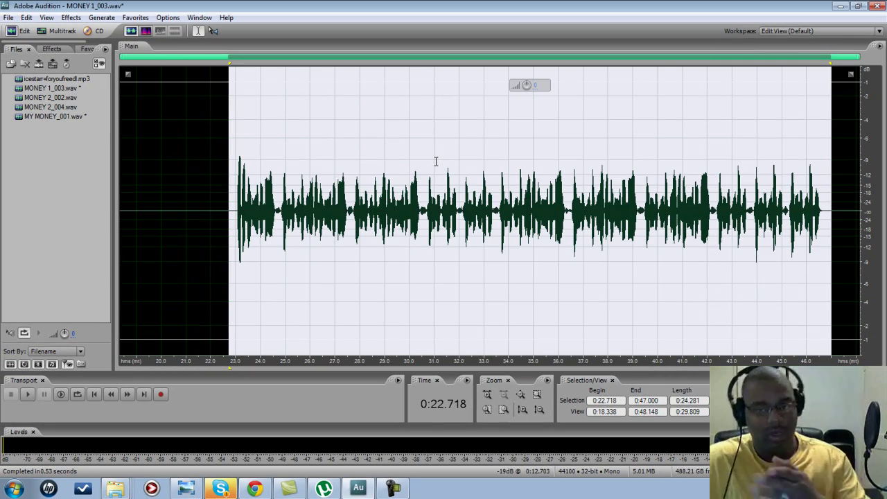
- Apply Noise Reduction with the captured profile to the selected vocals in MONEY 1_003
{"action": "left_click", "coordinate": [70, 17]}
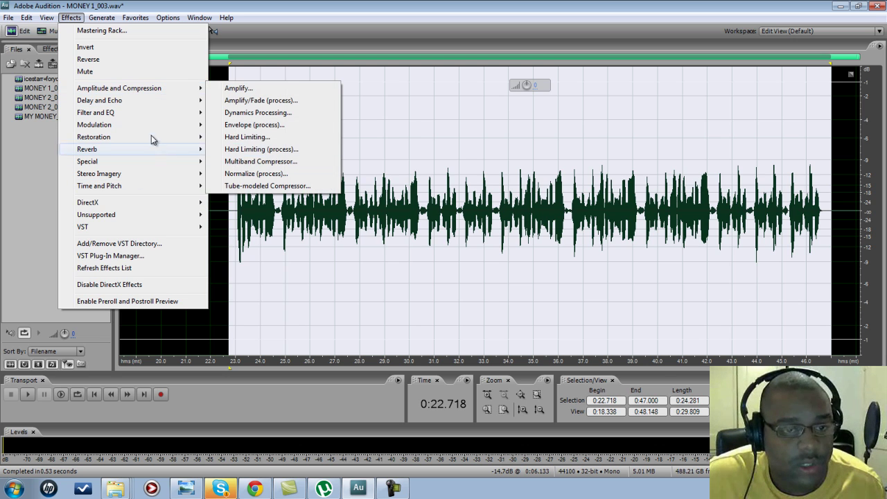
{"action": "mouse_move", "coordinate": [127, 142]}
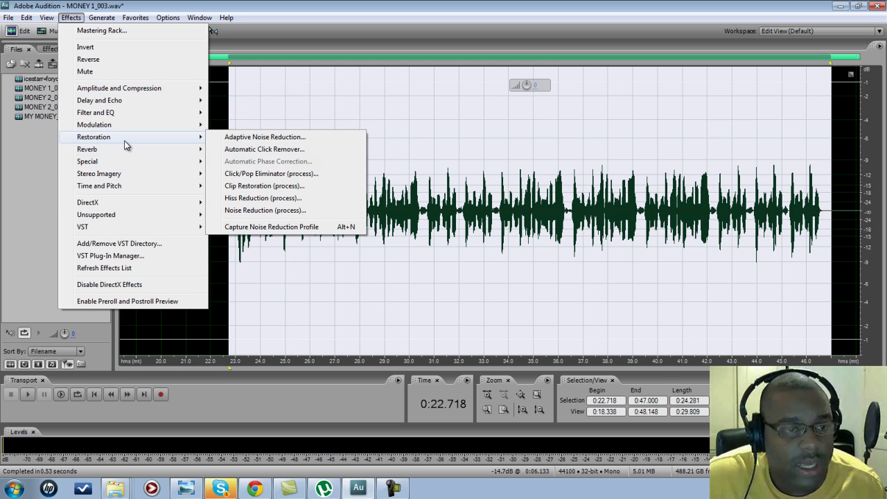
{"action": "left_click", "coordinate": [304, 211]}
{"action": "left_click", "coordinate": [570, 316]}
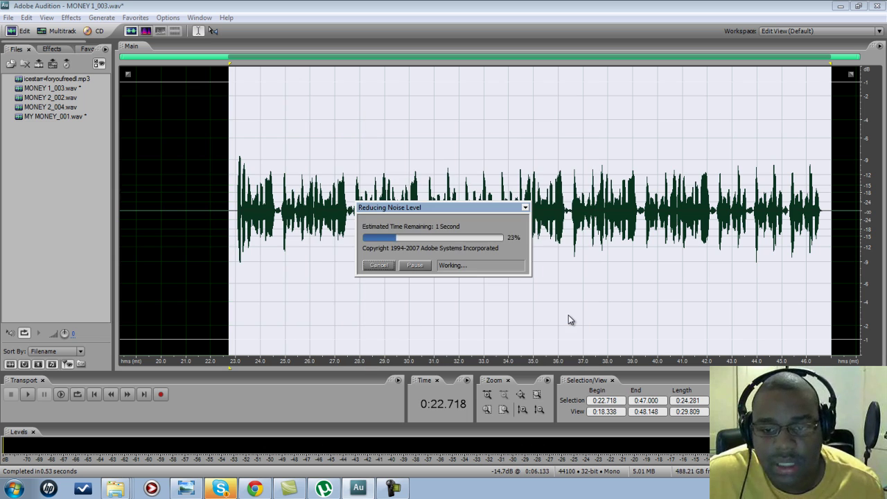
- Return to the multitrack timeline and open the MONEY 2_004 clip for waveform editing
{"action": "left_click", "coordinate": [44, 35]}
{"action": "double_click", "coordinate": [199, 195]}
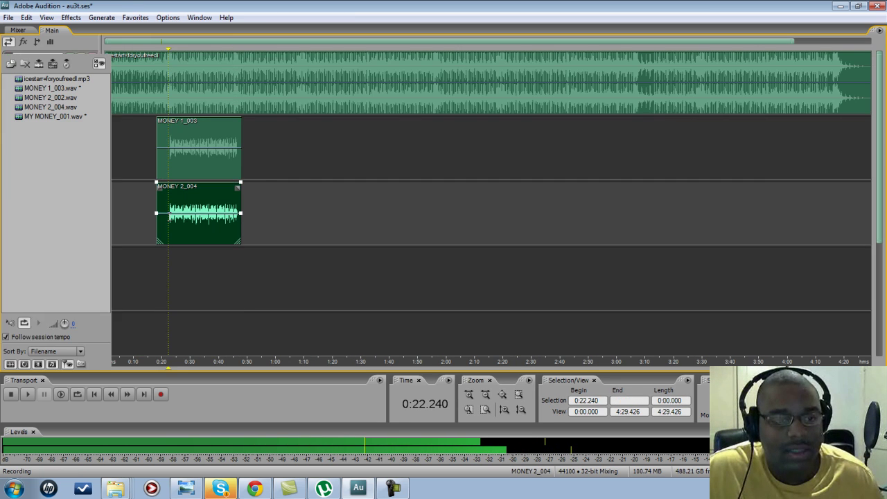
- Mute the section before 0:23 and the section after about 0:46.7 in the MONEY 2_004 waveform
{"action": "left_click_drag", "start_coordinate": [237, 212], "coordinate": [121, 208]}
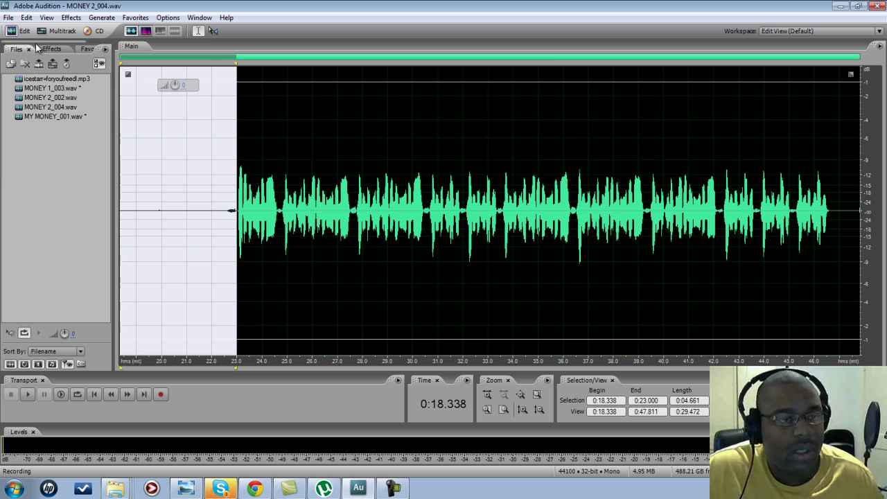
{"action": "left_click", "coordinate": [70, 17]}
{"action": "left_click", "coordinate": [89, 72]}
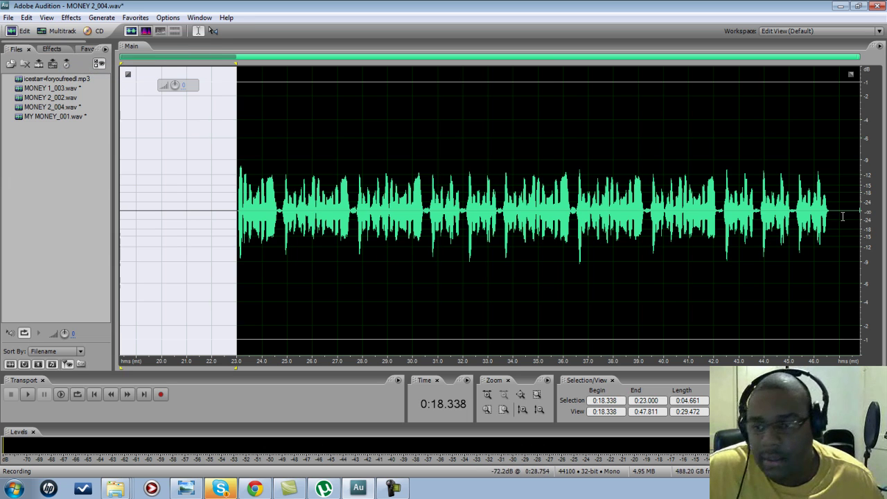
{"action": "left_click_drag", "start_coordinate": [831, 212], "coordinate": [860, 211]}
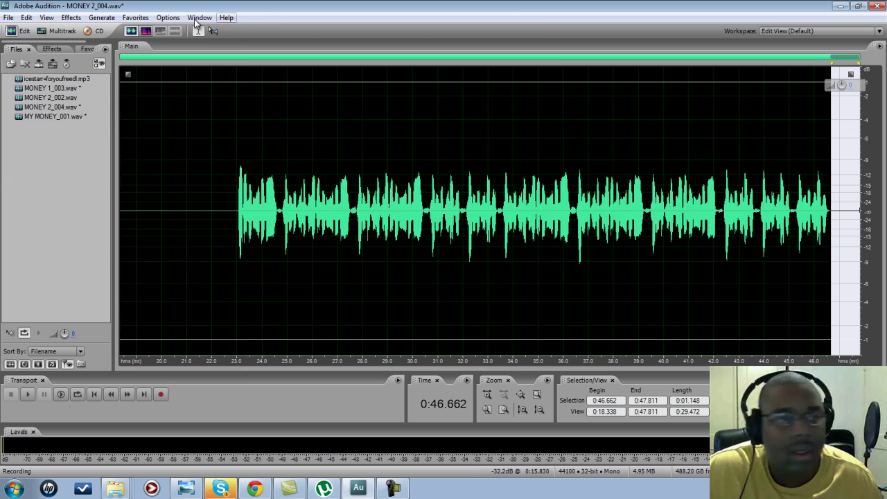
{"action": "left_click", "coordinate": [71, 18]}
{"action": "left_click", "coordinate": [85, 71]}
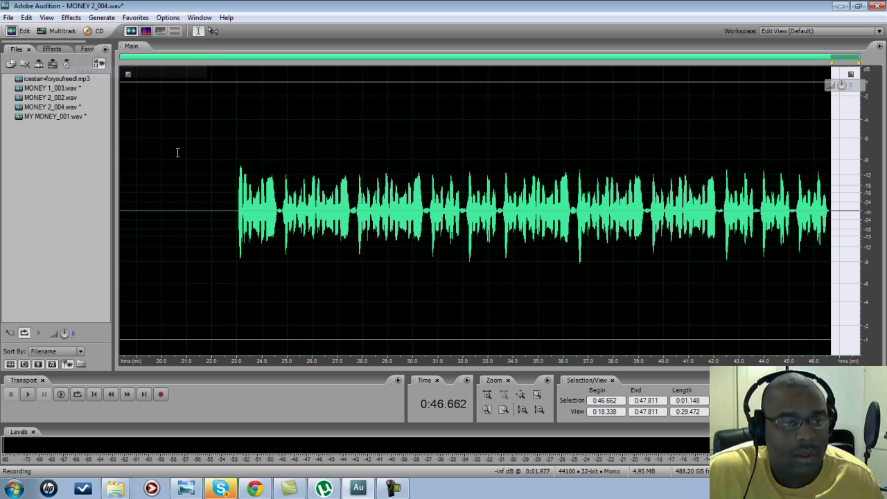
- Select the MONEY 2_004 vocals from 0:23 to 0:47 and apply the FFT Filter with the De-Esser preset
{"action": "left_click_drag", "start_coordinate": [236, 208], "coordinate": [839, 243]}
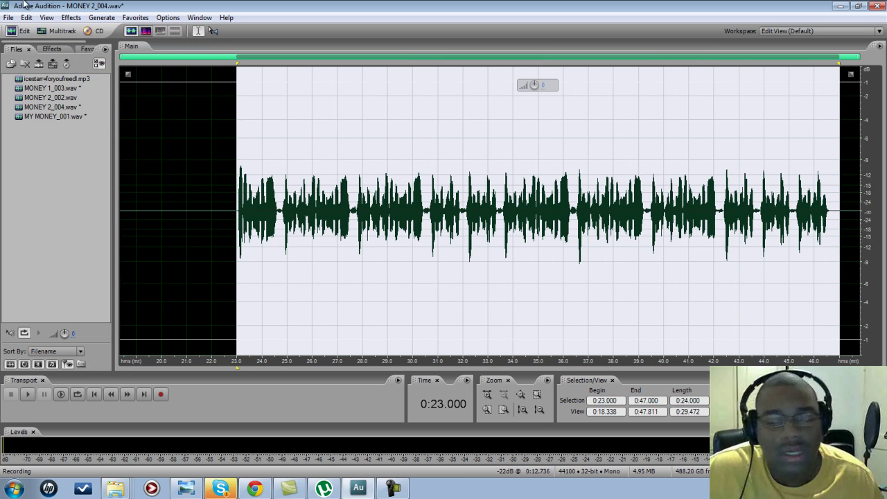
{"action": "left_click", "coordinate": [71, 17]}
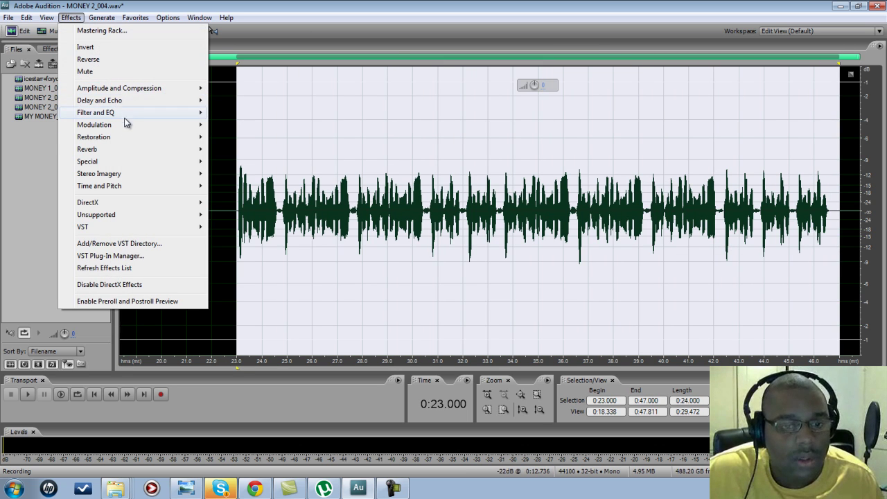
{"action": "mouse_move", "coordinate": [121, 128]}
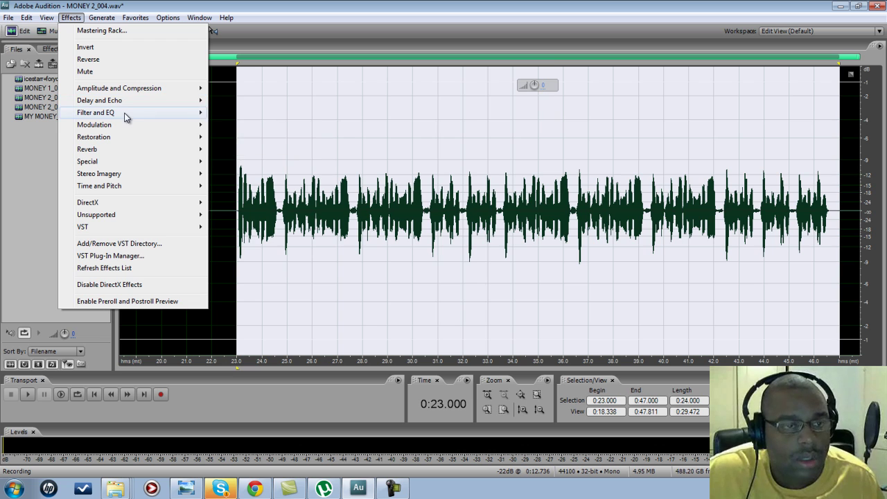
{"action": "mouse_move", "coordinate": [124, 113]}
{"action": "left_click", "coordinate": [284, 125]}
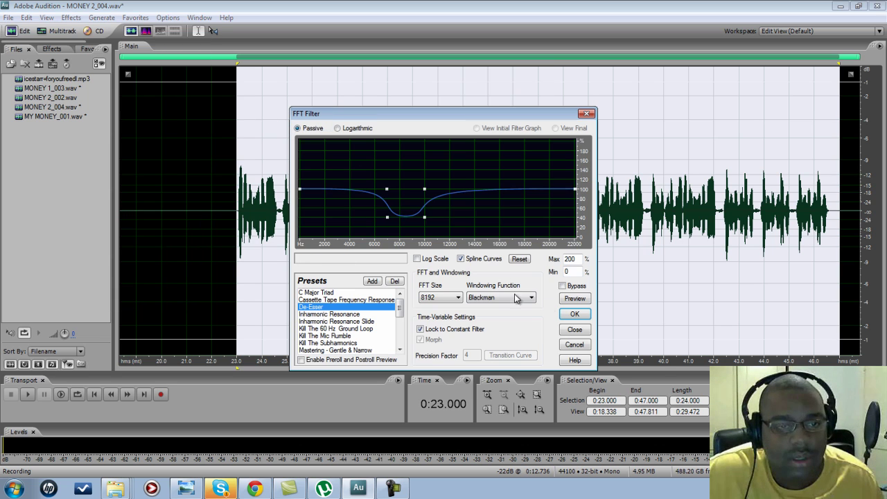
{"action": "left_click", "coordinate": [574, 315]}
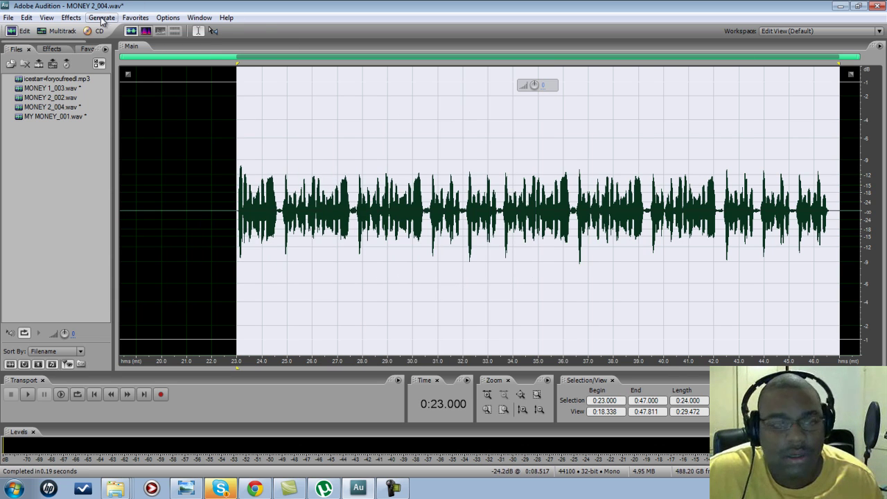
- Save the current 30-band Graphic Equalizer settings as the preset CLEE CUST EQ and apply them to the selected vocals
{"action": "left_click", "coordinate": [71, 17]}
{"action": "mouse_move", "coordinate": [128, 114]}
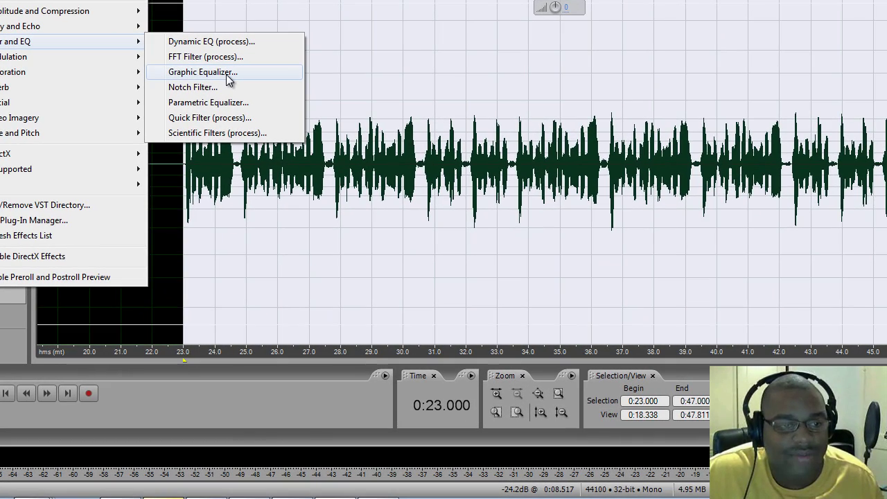
{"action": "left_click", "coordinate": [227, 75]}
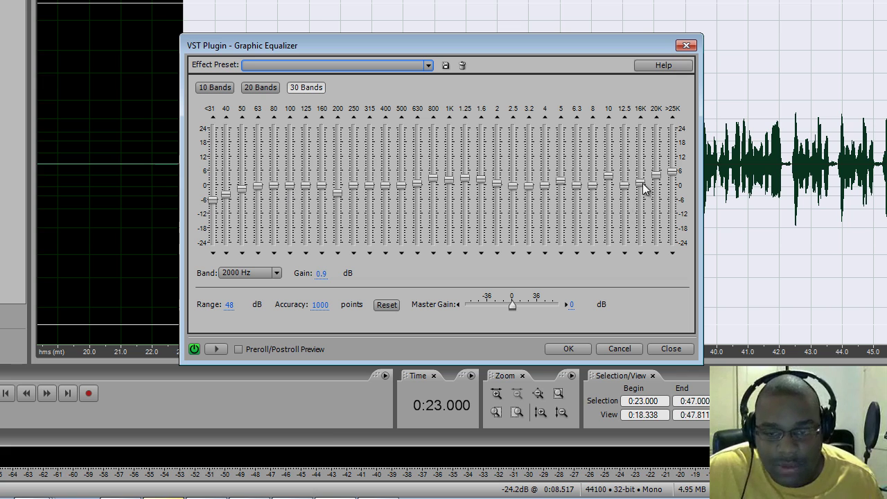
{"action": "left_click", "coordinate": [568, 349]}
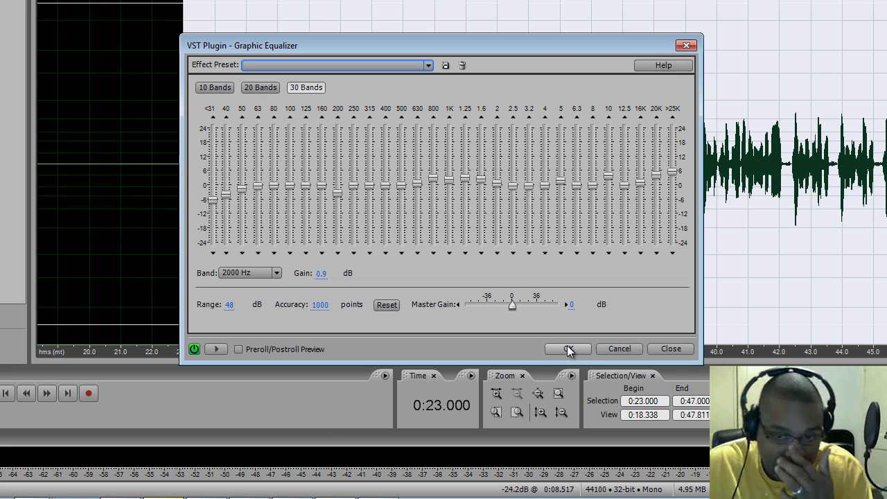
{"action": "left_click", "coordinate": [447, 67]}
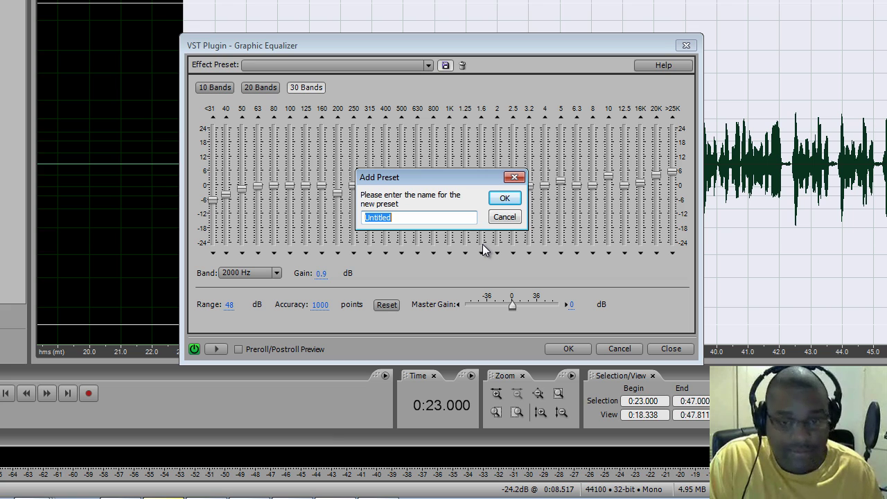
{"action": "type", "text": "CLEE S"}
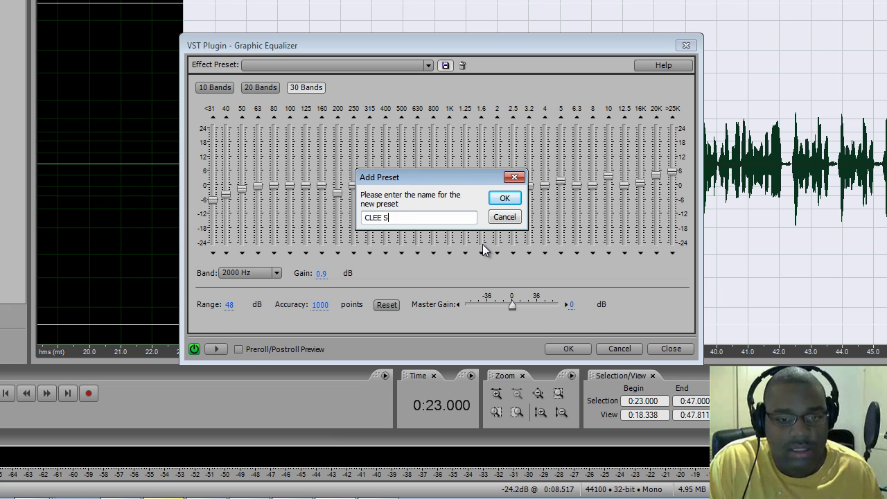
{"action": "key", "text": "BackSpace"}
{"action": "key", "text": "BackSpace"}
{"action": "key", "text": "BackSpace"}
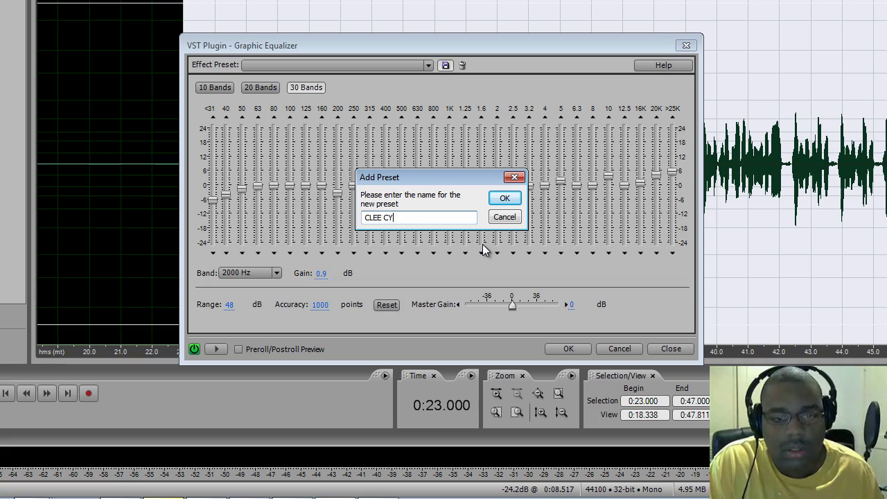
{"action": "type", "text": "UST EQ"}
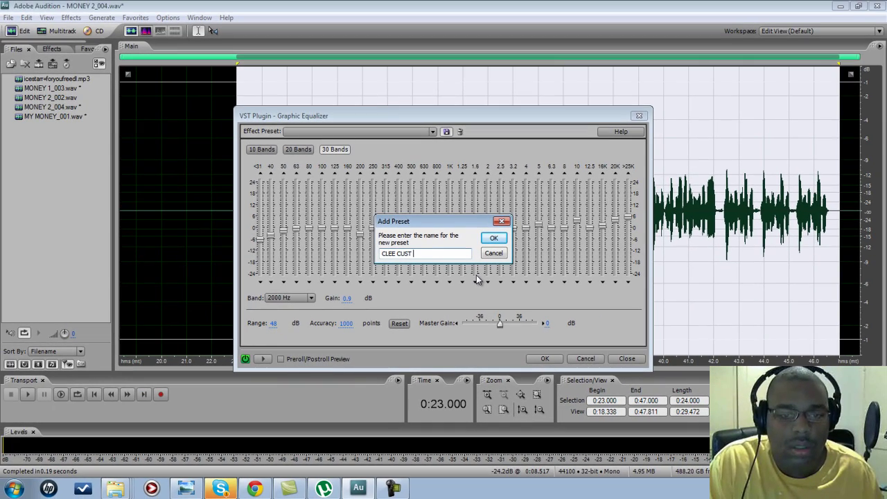
{"action": "key", "text": "Return"}
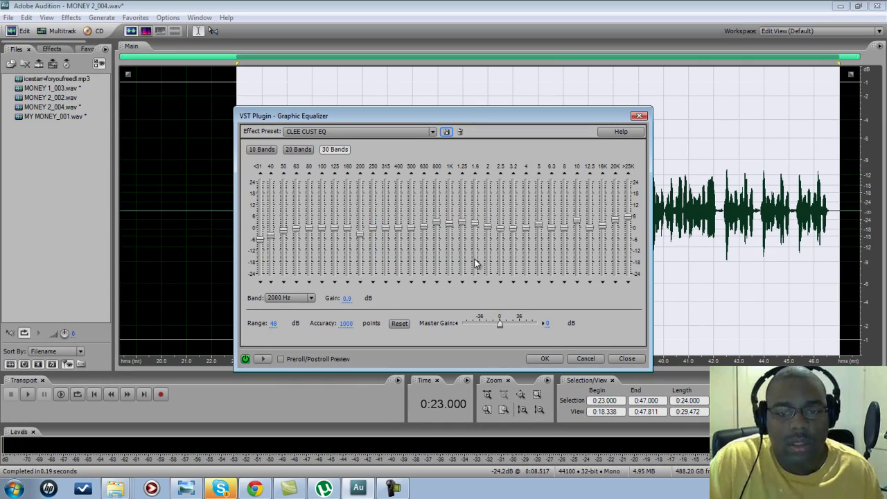
{"action": "left_click", "coordinate": [543, 358]}
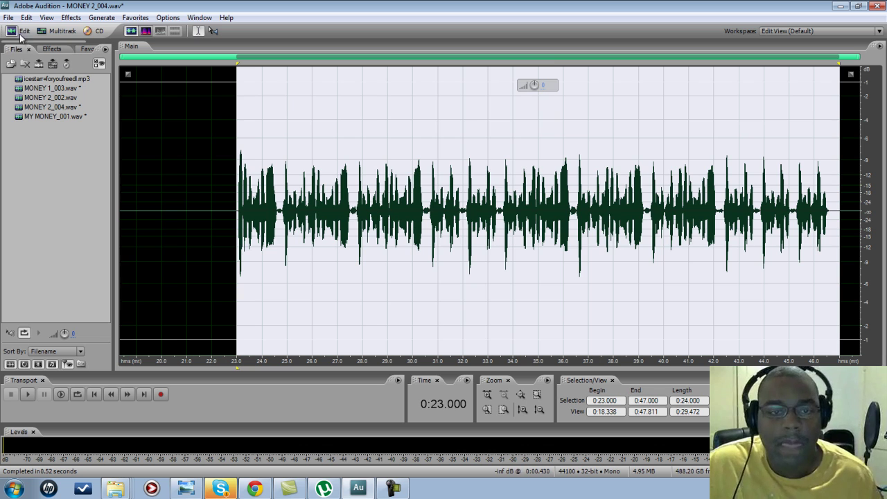
- Apply Noise Reduction at level 100 with the captured profile to the selected vocals in MONEY 2_004
{"action": "left_click", "coordinate": [74, 18]}
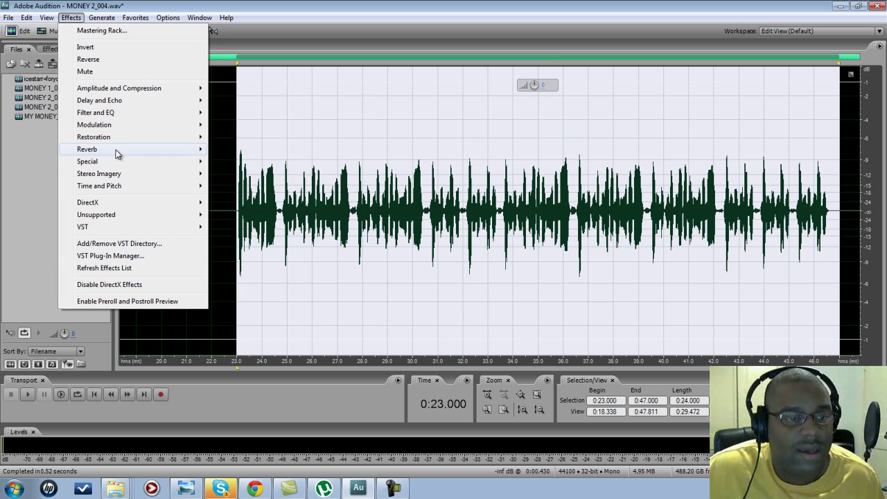
{"action": "mouse_move", "coordinate": [118, 139]}
{"action": "left_click", "coordinate": [300, 209]}
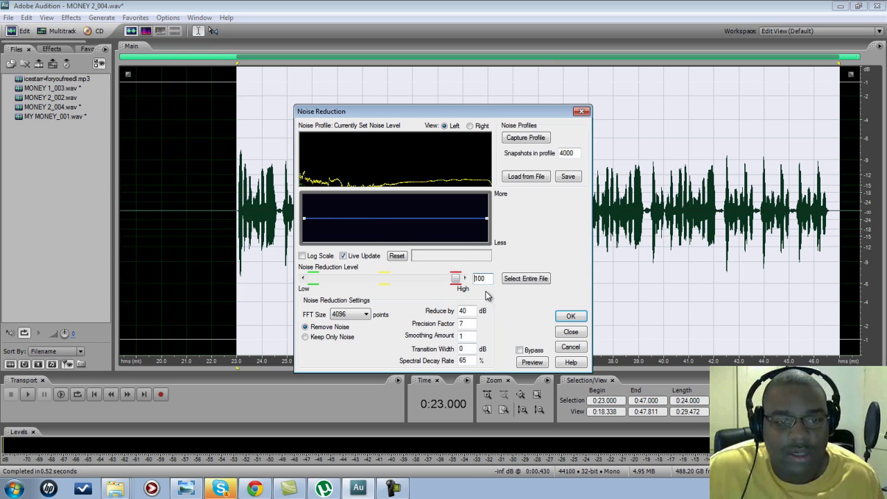
{"action": "left_click", "coordinate": [577, 322]}
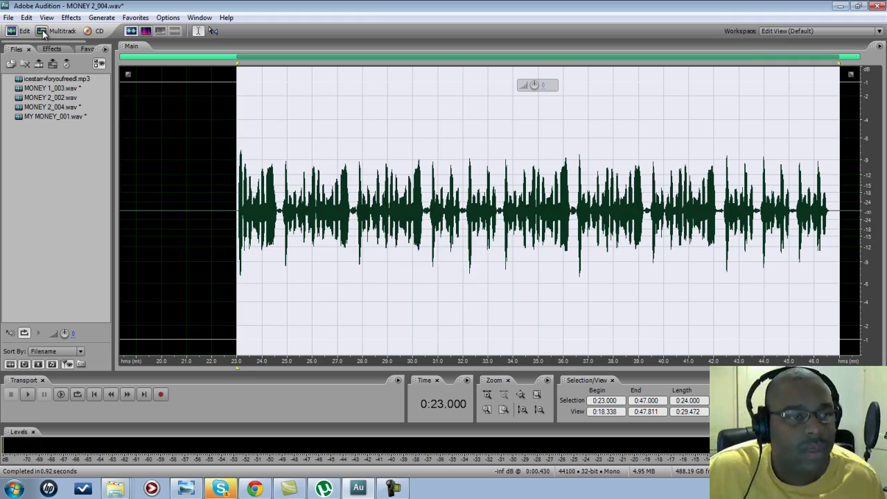
- Return to the multitrack timeline, clear the time selection, and disarm recording on the MONEY 2 track
{"action": "left_click", "coordinate": [43, 32]}
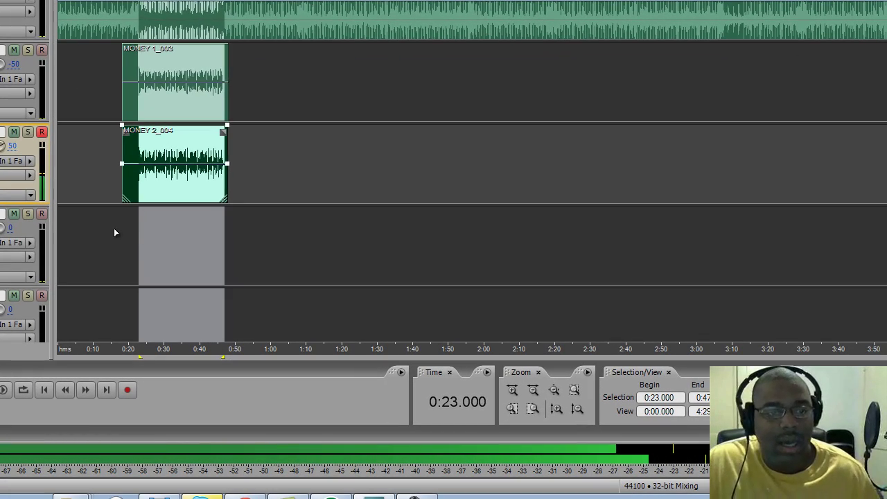
{"action": "left_click", "coordinate": [113, 228]}
{"action": "left_click", "coordinate": [123, 229]}
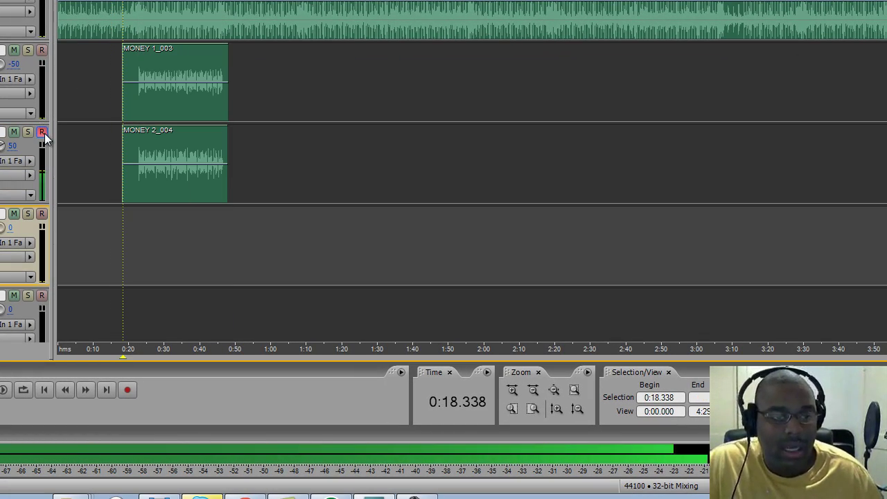
{"action": "left_click", "coordinate": [41, 131]}
- Place the playback cursor at 0:20, just before the vocals, and briefly play the mix
{"action": "left_click", "coordinate": [128, 197]}
{"action": "left_click", "coordinate": [128, 222]}
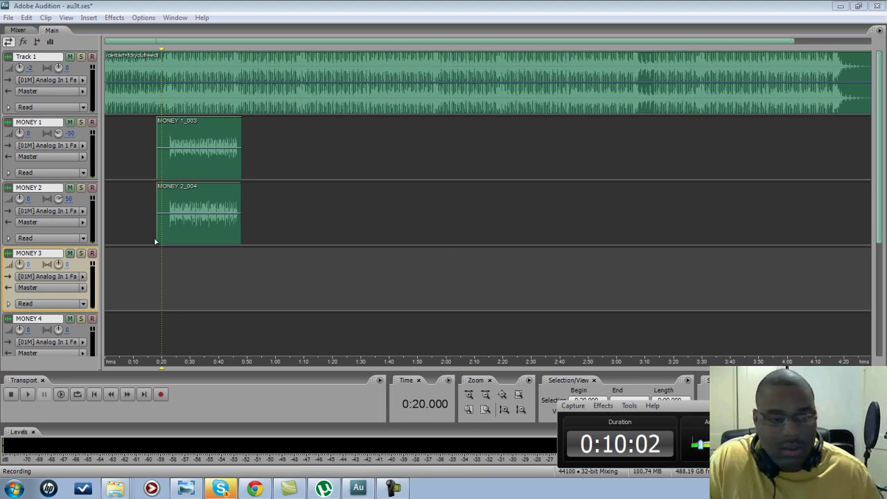
{"action": "left_click", "coordinate": [165, 253]}
{"action": "left_click", "coordinate": [161, 256]}
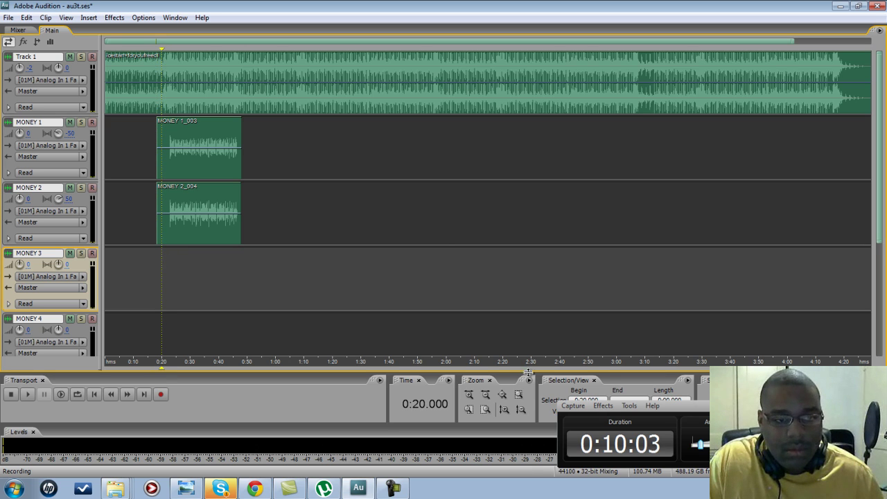
{"action": "key", "text": "space"}
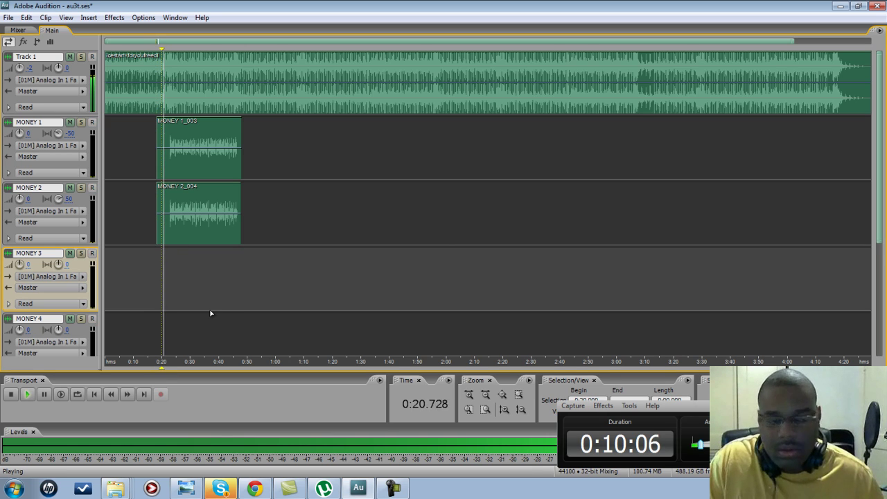
{"action": "key", "text": "space"}
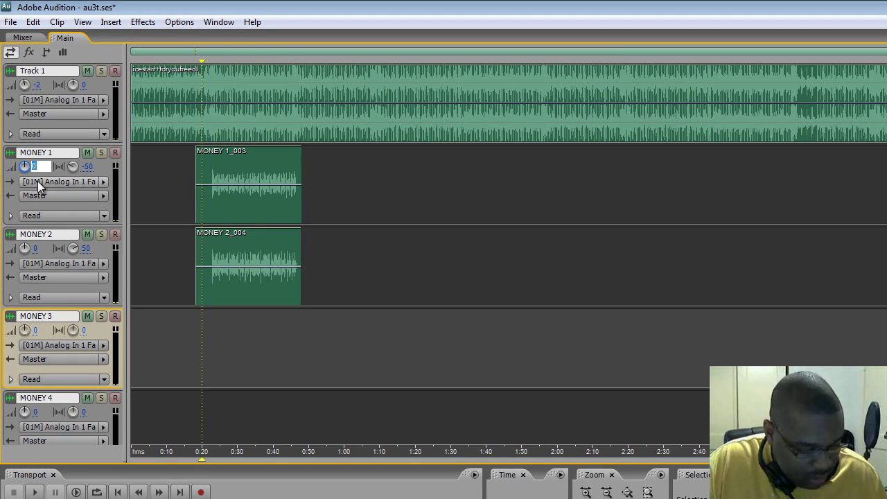
- Set the volume of the MONEY 1 and MONEY 2 tracks to 2 dB each
{"action": "left_click", "coordinate": [34, 167]}
{"action": "type", "text": "2"}
{"action": "left_click", "coordinate": [36, 248]}
{"action": "type", "text": "2"}
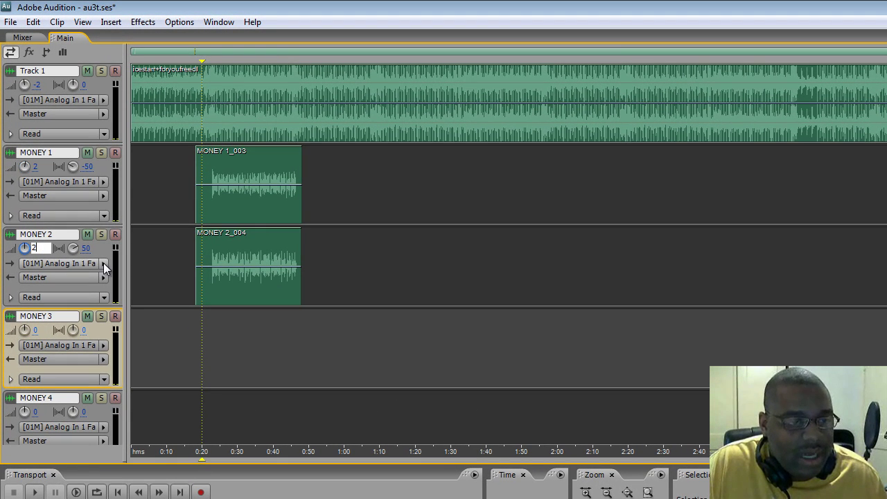
- Try the beat on Track 1 at -3 dB and -2 dB while playing the mix from the start of the vocals
{"action": "left_click", "coordinate": [38, 85]}
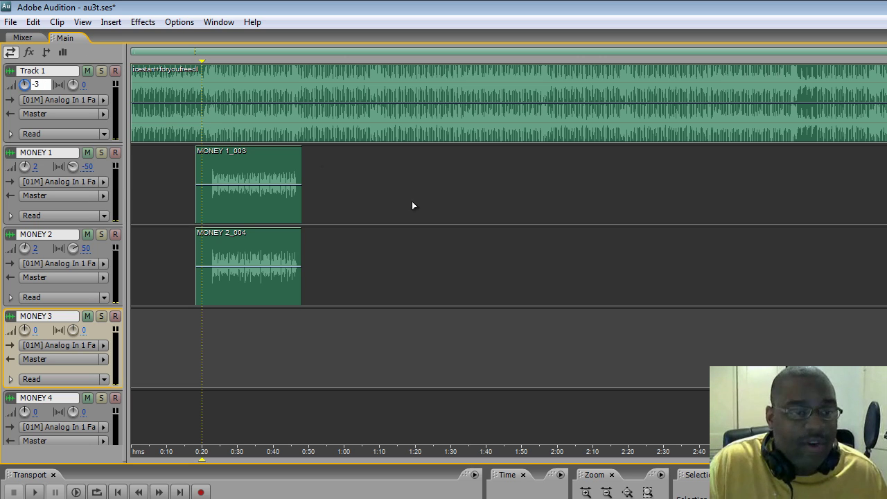
{"action": "type", "text": "-3"}
{"action": "key", "text": "Return"}
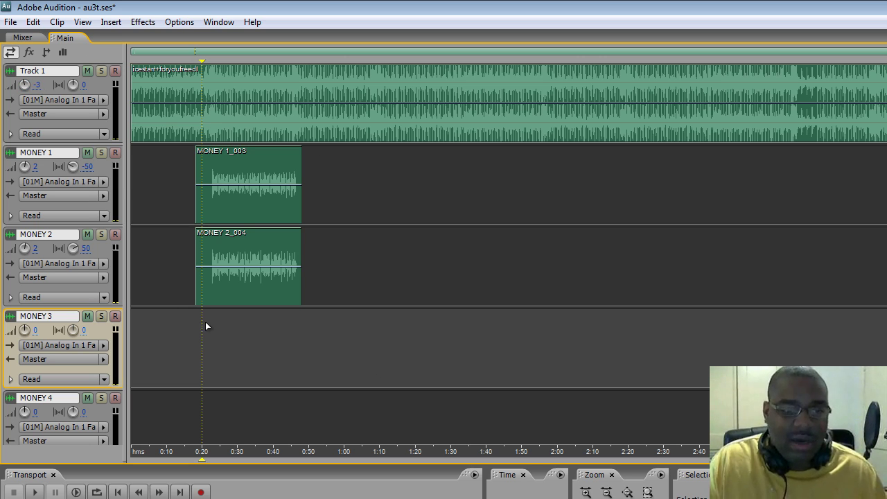
{"action": "key", "text": "space"}
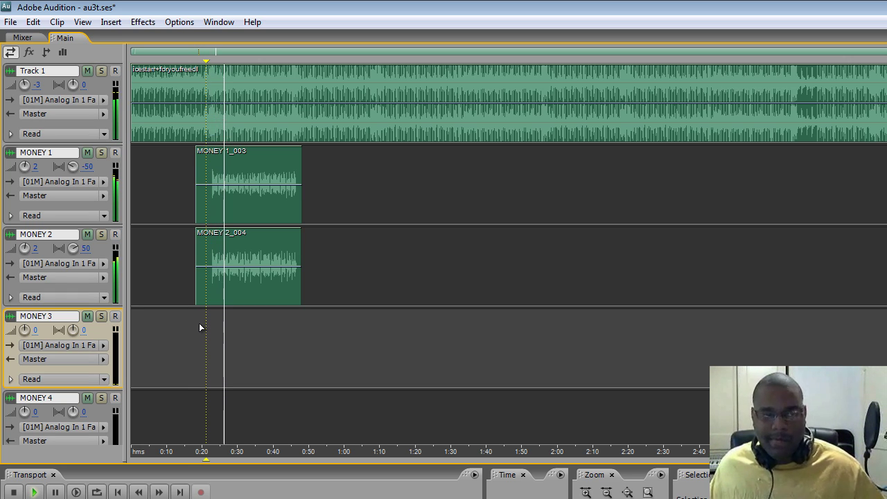
{"action": "left_click", "coordinate": [41, 85]}
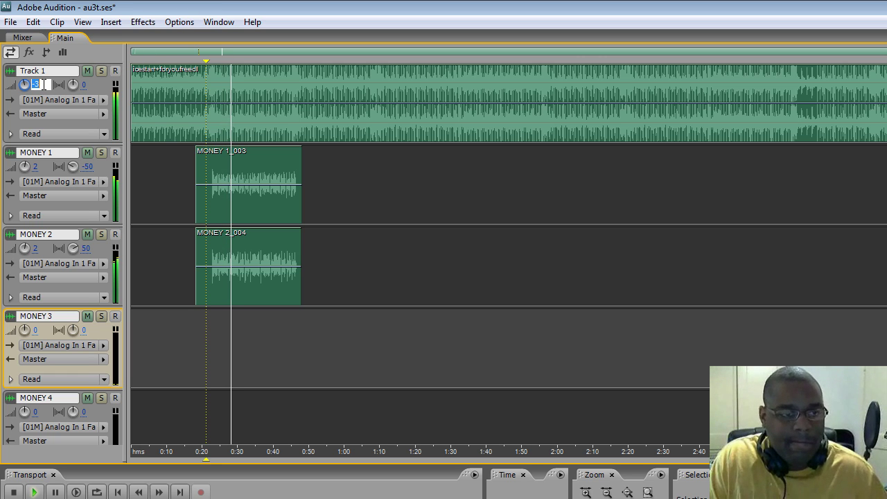
{"action": "type", "text": "-2"}
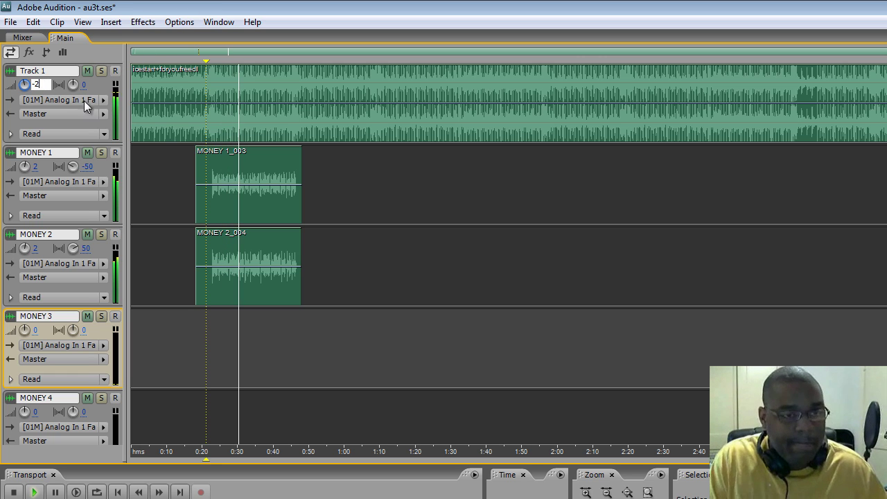
{"action": "key", "text": "Return"}
{"action": "left_click", "coordinate": [201, 329]}
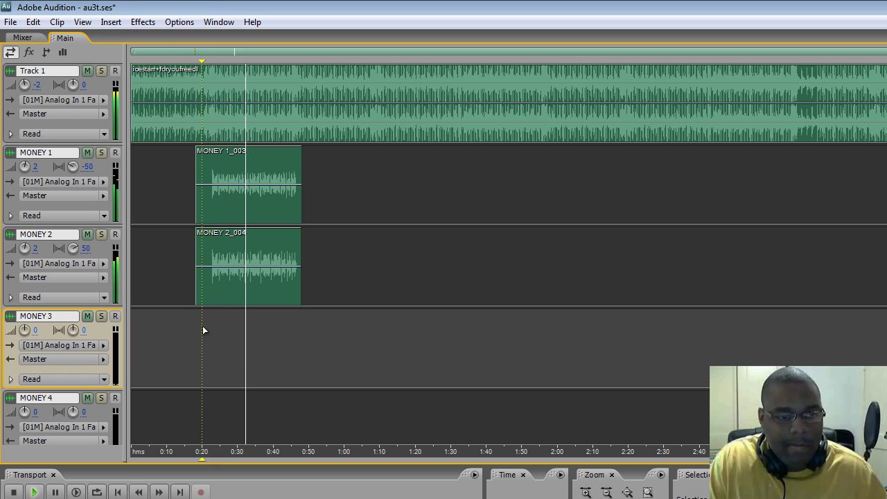
{"action": "left_click", "coordinate": [207, 325]}
- Set Track 1's volume to 0 dB, listen to the mix through the end of the vocals, and stop playback
{"action": "left_click", "coordinate": [38, 84]}
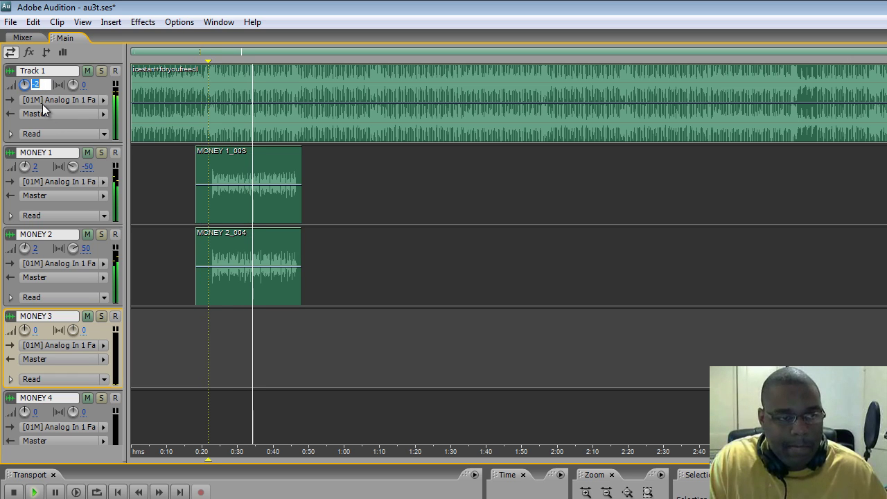
{"action": "type", "text": "0"}
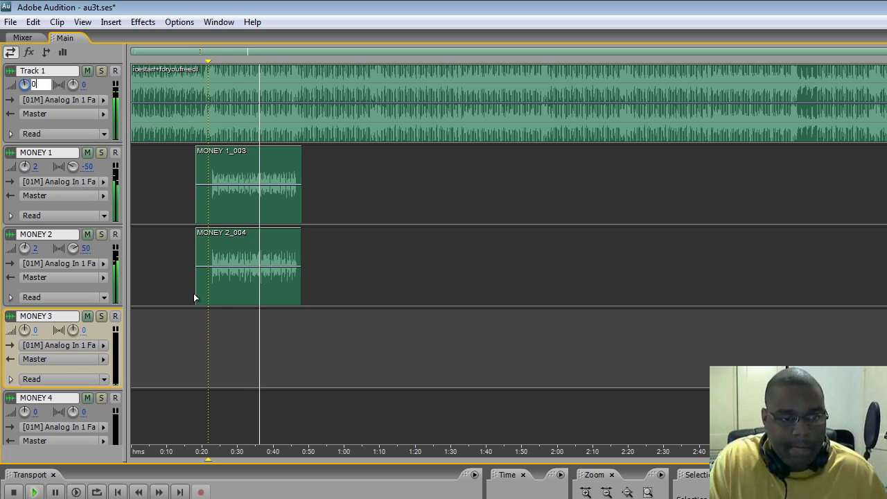
{"action": "key", "text": "Return"}
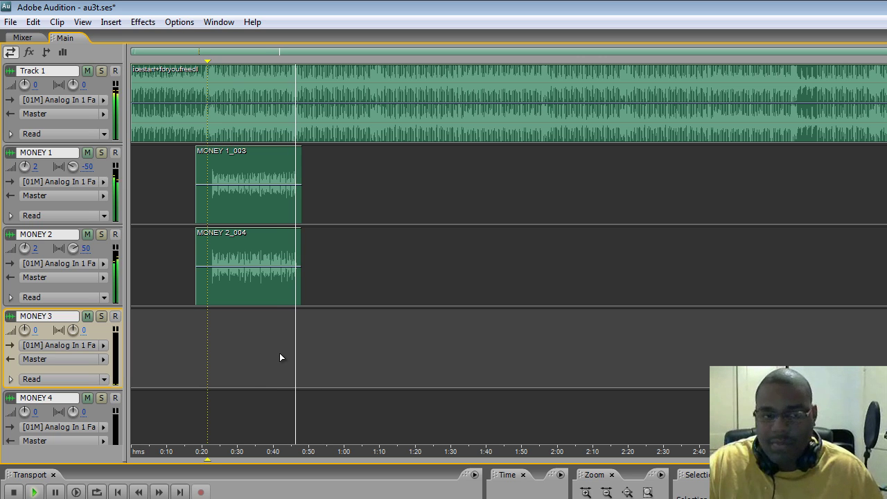
{"action": "key", "text": "space"}
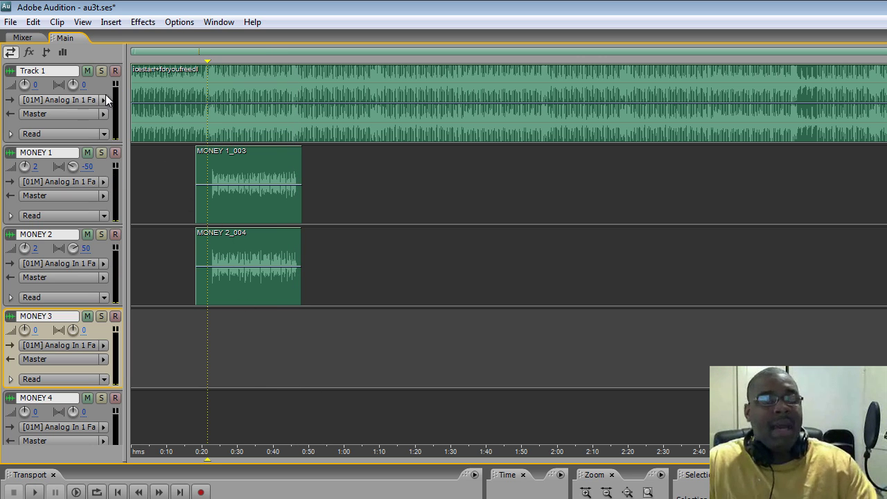